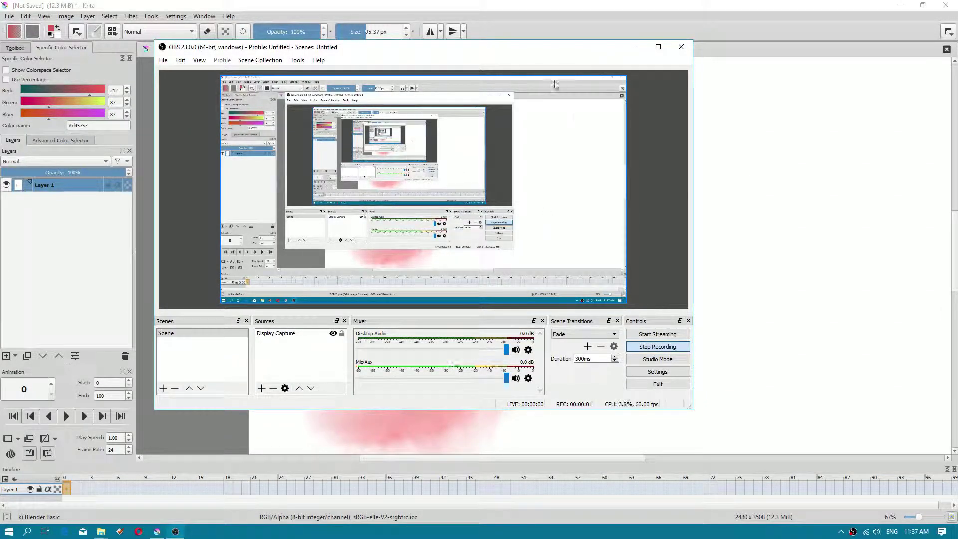
Switch to the Wet_Paint brush preset from the pop-up palette.
{"action": "left_click", "coordinate": [636, 47]}
{"action": "scroll", "coordinate": [449, 218], "scroll_direction": "down", "scroll_amount": 2}
{"action": "scroll", "coordinate": [484, 264], "scroll_direction": "up", "scroll_amount": 3}
{"action": "right_click", "coordinate": [472, 229]}
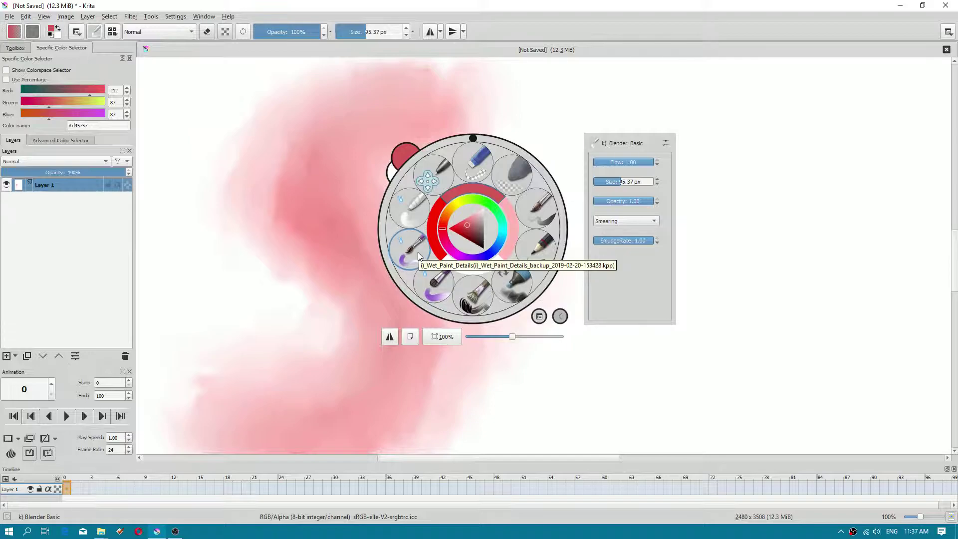
{"action": "left_click", "coordinate": [435, 291]}
Pick bright red #ff0000 and paint a red S stroke over the pink haze.
{"action": "scroll", "coordinate": [406, 295], "scroll_direction": "down", "scroll_amount": 2}
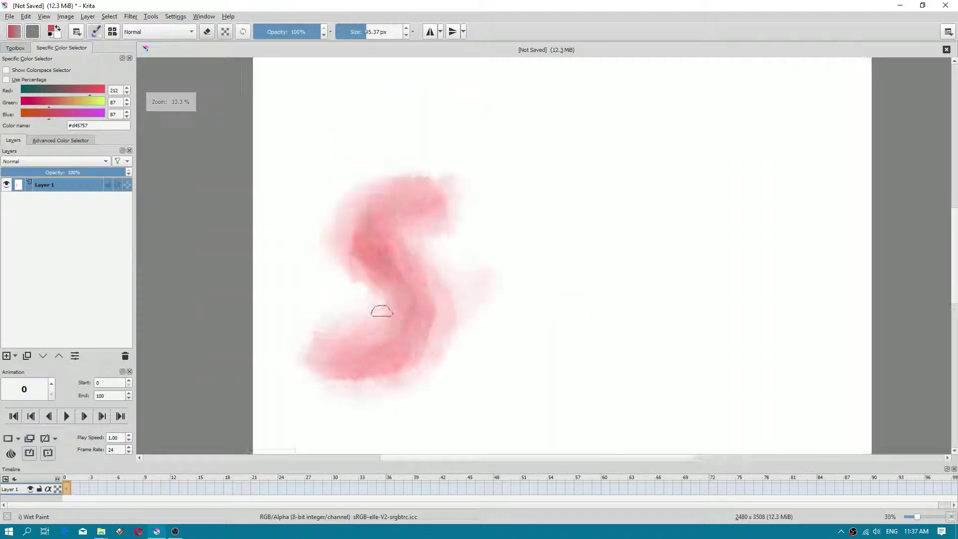
{"action": "scroll", "coordinate": [380, 313], "scroll_direction": "up", "scroll_amount": 2}
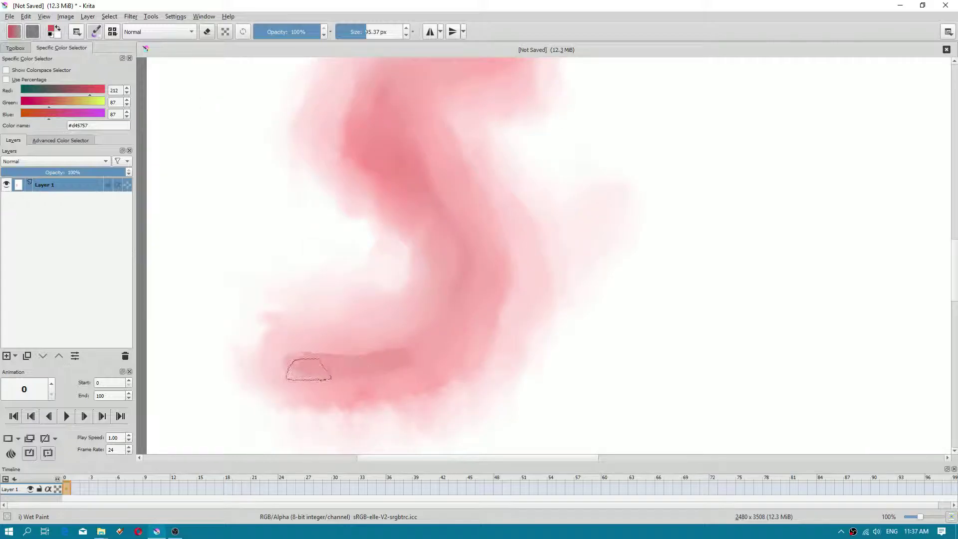
{"action": "right_click", "coordinate": [309, 323]}
{"action": "mouse_move", "coordinate": [307, 317]}
{"action": "left_mouse_down"}
{"action": "mouse_move", "coordinate": [310, 328]}
{"action": "mouse_move", "coordinate": [294, 348]}
{"action": "left_mouse_up"}
{"action": "left_click", "coordinate": [268, 334]}
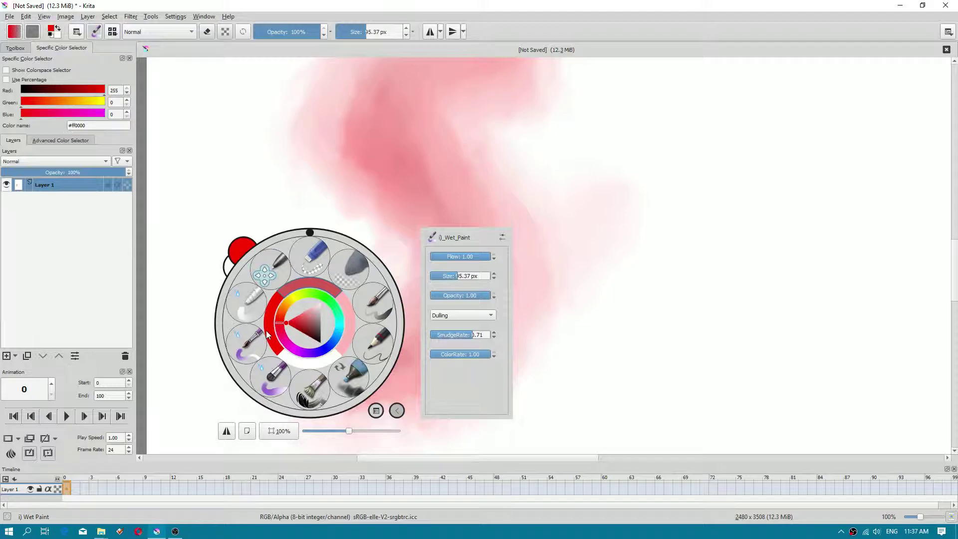
{"action": "left_click", "coordinate": [564, 277]}
{"action": "mouse_move", "coordinate": [296, 371]}
{"action": "left_mouse_down"}
{"action": "mouse_move", "coordinate": [366, 364]}
{"action": "mouse_move", "coordinate": [408, 347]}
{"action": "mouse_move", "coordinate": [433, 307]}
{"action": "mouse_move", "coordinate": [413, 145]}
{"action": "mouse_move", "coordinate": [427, 92]}
{"action": "mouse_move", "coordinate": [455, 101]}
{"action": "mouse_move", "coordinate": [461, 81]}
{"action": "mouse_move", "coordinate": [456, 265]}
{"action": "mouse_move", "coordinate": [428, 299]}
{"action": "mouse_move", "coordinate": [291, 359]}
{"action": "mouse_move", "coordinate": [247, 354]}
{"action": "mouse_move", "coordinate": [406, 333]}
{"action": "left_mouse_up"}
{"action": "key", "text": "2"}
{"action": "key", "text": "1"}
Move to the empty area beside the S and paint a thick pink Z.
{"action": "scroll", "coordinate": [407, 332], "scroll_direction": "down", "scroll_amount": 5}
{"action": "scroll", "coordinate": [416, 281], "scroll_direction": "up", "scroll_amount": 2}
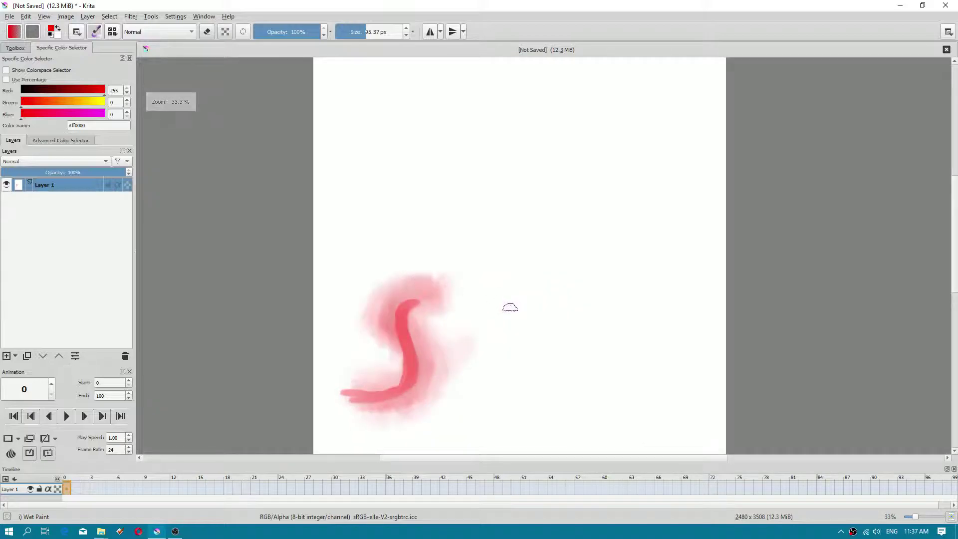
{"action": "left_click_drag", "start_coordinate": [598, 296], "coordinate": [501, 267]}
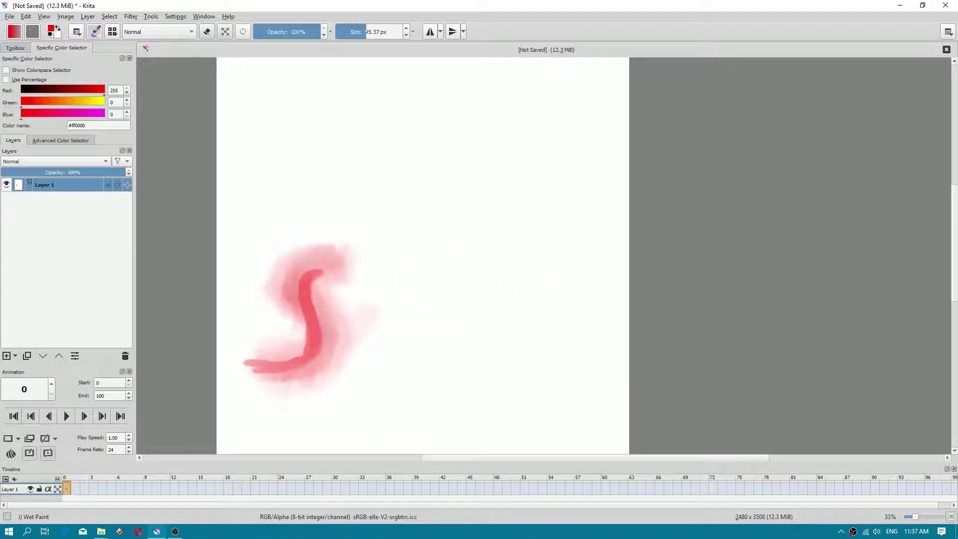
{"action": "scroll", "coordinate": [321, 279], "scroll_direction": "up", "scroll_amount": 2}
{"action": "scroll", "coordinate": [320, 279], "scroll_direction": "down", "scroll_amount": 2}
{"action": "left_click_drag", "start_coordinate": [522, 338], "coordinate": [391, 306]}
{"action": "scroll", "coordinate": [361, 297], "scroll_direction": "up", "scroll_amount": 1}
{"action": "mouse_move", "coordinate": [304, 269]}
{"action": "left_mouse_down"}
{"action": "mouse_move", "coordinate": [529, 276]}
{"action": "mouse_move", "coordinate": [458, 283]}
{"action": "mouse_move", "coordinate": [477, 294]}
{"action": "left_mouse_up"}
{"action": "mouse_move", "coordinate": [411, 205]}
{"action": "left_mouse_down"}
{"action": "mouse_move", "coordinate": [540, 208]}
{"action": "mouse_move", "coordinate": [388, 359]}
{"action": "mouse_move", "coordinate": [531, 361]}
{"action": "mouse_move", "coordinate": [526, 352]}
{"action": "mouse_move", "coordinate": [407, 356]}
{"action": "mouse_move", "coordinate": [440, 306]}
{"action": "mouse_move", "coordinate": [499, 258]}
{"action": "mouse_move", "coordinate": [517, 216]}
{"action": "mouse_move", "coordinate": [406, 213]}
{"action": "mouse_move", "coordinate": [505, 217]}
{"action": "mouse_move", "coordinate": [394, 356]}
{"action": "mouse_move", "coordinate": [425, 346]}
{"action": "mouse_move", "coordinate": [525, 347]}
{"action": "mouse_move", "coordinate": [413, 350]}
{"action": "left_mouse_up"}
Switch to darker red #b60a0a and lay a band along the Z's top bar.
{"action": "right_click", "coordinate": [421, 305]}
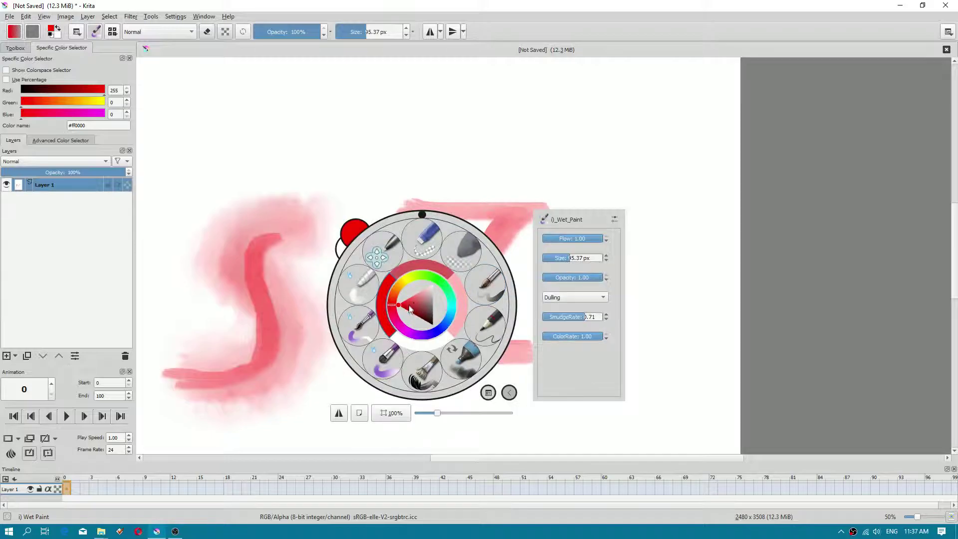
{"action": "left_click", "coordinate": [410, 310]}
{"action": "left_click", "coordinate": [430, 201]}
{"action": "mouse_move", "coordinate": [431, 202]}
{"action": "left_mouse_down"}
{"action": "mouse_move", "coordinate": [539, 197]}
{"action": "mouse_move", "coordinate": [421, 198]}
{"action": "mouse_move", "coordinate": [542, 205]}
{"action": "mouse_move", "coordinate": [499, 261]}
{"action": "left_mouse_up"}
Undo the darker band and set the brush blending mode to Multiply.
{"action": "key", "text": "ctrl+z"}
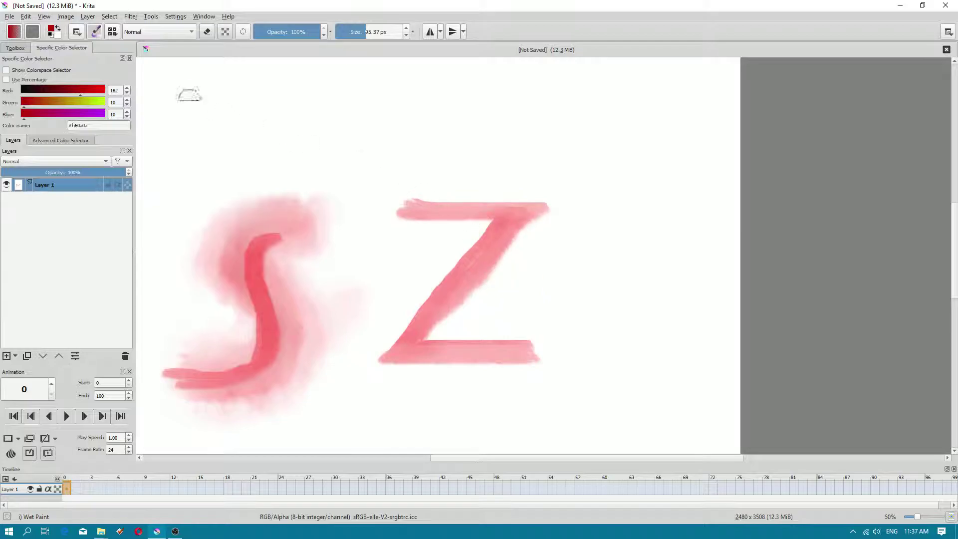
{"action": "left_click", "coordinate": [162, 33]}
{"action": "left_click", "coordinate": [154, 95]}
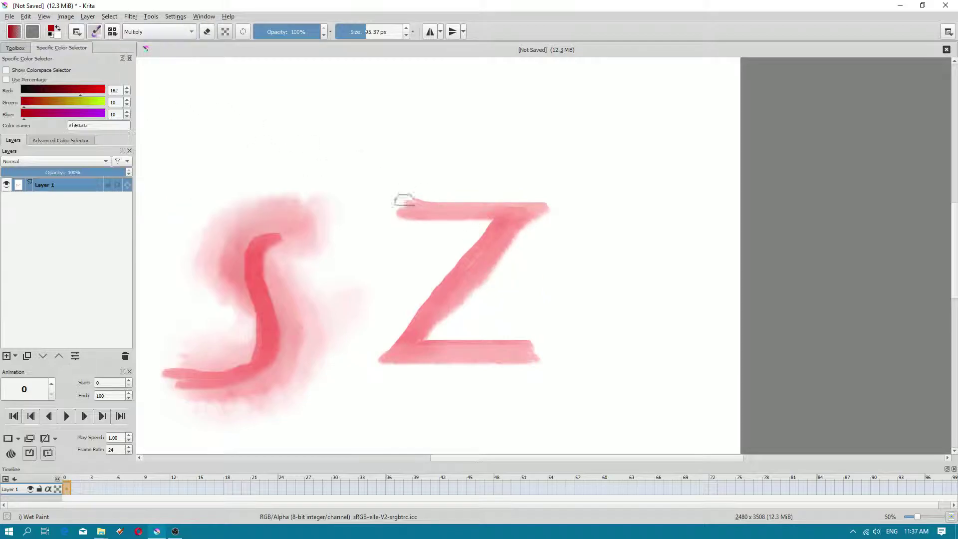
{"action": "left_click_drag", "start_coordinate": [402, 217], "coordinate": [483, 222]}
{"action": "key", "text": "ctrl+z"}
Pick bright red #ff0000 and repaint the Z's top bar and diagonal.
{"action": "right_click", "coordinate": [503, 210]}
{"action": "left_click", "coordinate": [467, 209]}
{"action": "left_click", "coordinate": [375, 134]}
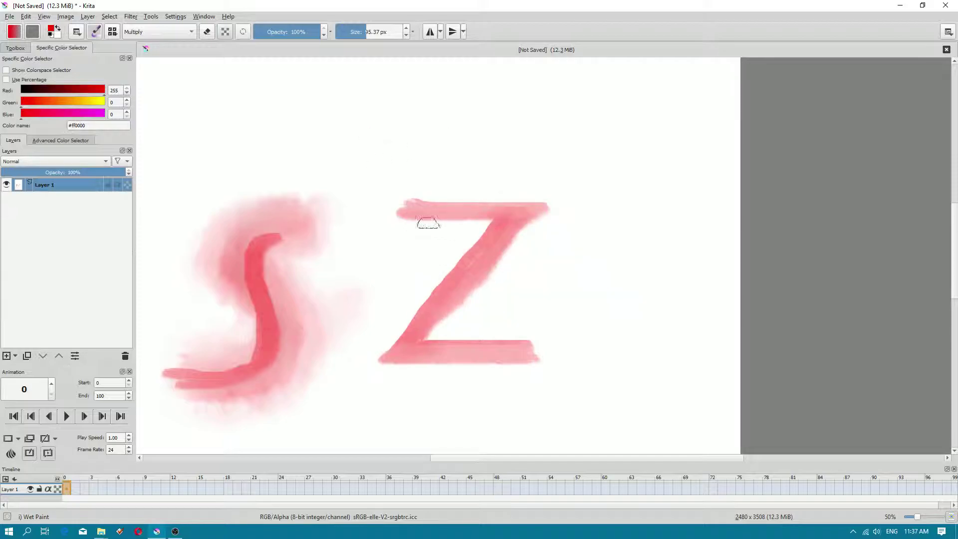
{"action": "mouse_move", "coordinate": [399, 219]}
{"action": "left_mouse_down"}
{"action": "mouse_move", "coordinate": [485, 226]}
{"action": "mouse_move", "coordinate": [463, 242]}
{"action": "mouse_move", "coordinate": [395, 358]}
{"action": "mouse_move", "coordinate": [539, 364]}
{"action": "mouse_move", "coordinate": [377, 365]}
{"action": "mouse_move", "coordinate": [488, 217]}
{"action": "mouse_move", "coordinate": [425, 215]}
{"action": "left_mouse_up"}
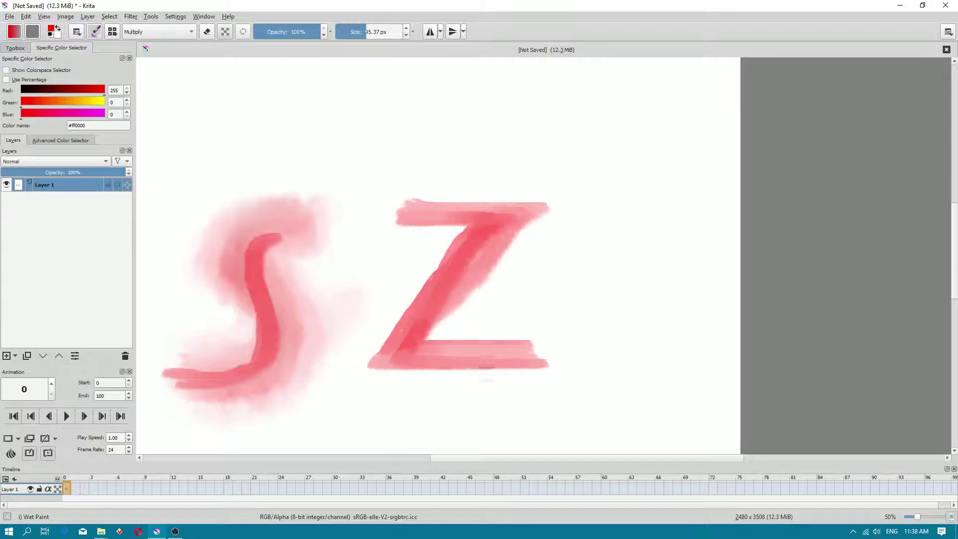
{"action": "right_click", "coordinate": [307, 189]}
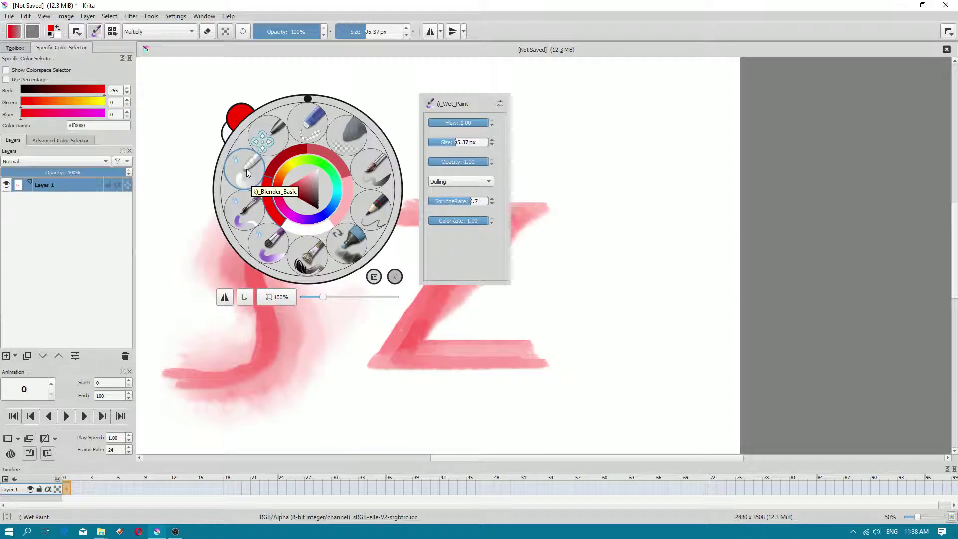
Switch to Blender Basic and smudge the Z's inner edge and bottom stroke.
{"action": "left_click", "coordinate": [247, 169]}
{"action": "scroll", "coordinate": [400, 230], "scroll_direction": "up", "scroll_amount": 1}
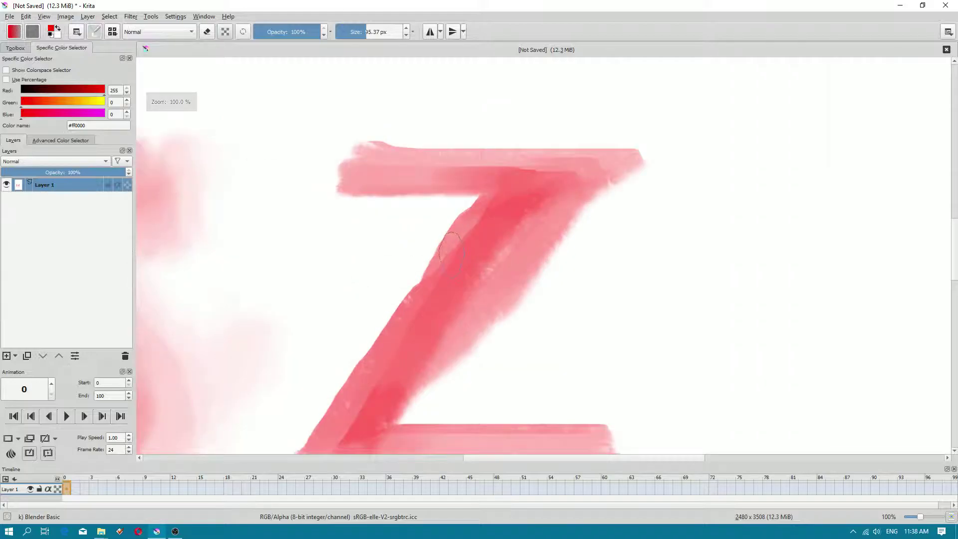
{"action": "mouse_move", "coordinate": [413, 230]}
{"action": "left_mouse_down"}
{"action": "mouse_move", "coordinate": [375, 208]}
{"action": "mouse_move", "coordinate": [452, 219]}
{"action": "mouse_move", "coordinate": [344, 406]}
{"action": "mouse_move", "coordinate": [560, 402]}
{"action": "mouse_move", "coordinate": [355, 402]}
{"action": "mouse_move", "coordinate": [605, 412]}
{"action": "left_mouse_up"}
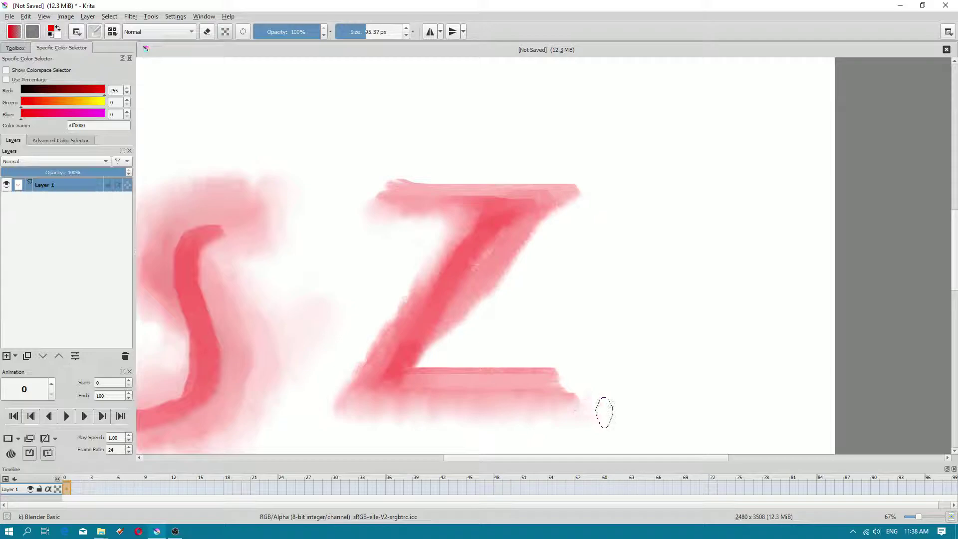
{"action": "mouse_move", "coordinate": [542, 374]}
{"action": "left_mouse_down"}
{"action": "mouse_move", "coordinate": [409, 374]}
{"action": "mouse_move", "coordinate": [541, 371]}
{"action": "mouse_move", "coordinate": [411, 366]}
{"action": "mouse_move", "coordinate": [468, 282]}
{"action": "mouse_move", "coordinate": [526, 217]}
{"action": "mouse_move", "coordinate": [430, 360]}
{"action": "mouse_move", "coordinate": [489, 272]}
{"action": "mouse_move", "coordinate": [568, 190]}
{"action": "mouse_move", "coordinate": [374, 189]}
{"action": "mouse_move", "coordinate": [558, 198]}
{"action": "mouse_move", "coordinate": [370, 368]}
{"action": "mouse_move", "coordinate": [395, 389]}
{"action": "mouse_move", "coordinate": [584, 399]}
{"action": "mouse_move", "coordinate": [520, 398]}
{"action": "left_mouse_up"}
Set the smudge mode to Dulling and smudge along the Z's top bar.
{"action": "right_click", "coordinate": [584, 385]}
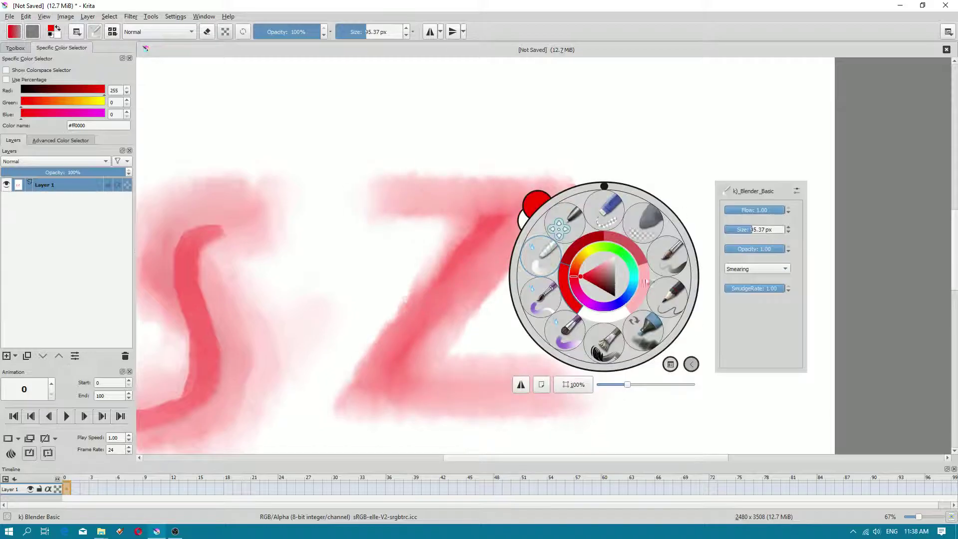
{"action": "left_click", "coordinate": [757, 270]}
{"action": "left_click", "coordinate": [750, 279]}
{"action": "left_click", "coordinate": [637, 139]}
{"action": "mouse_move", "coordinate": [569, 179]}
{"action": "left_mouse_down"}
{"action": "mouse_move", "coordinate": [391, 175]}
{"action": "mouse_move", "coordinate": [568, 177]}
{"action": "mouse_move", "coordinate": [519, 291]}
{"action": "mouse_move", "coordinate": [456, 329]}
{"action": "mouse_move", "coordinate": [545, 220]}
{"action": "mouse_move", "coordinate": [432, 354]}
{"action": "mouse_move", "coordinate": [517, 369]}
{"action": "mouse_move", "coordinate": [461, 377]}
{"action": "mouse_move", "coordinate": [404, 375]}
{"action": "mouse_move", "coordinate": [444, 299]}
{"action": "mouse_move", "coordinate": [529, 210]}
{"action": "mouse_move", "coordinate": [413, 186]}
{"action": "left_mouse_up"}
Switch the smudge mode back to Smearing and open the brush settings editor.
{"action": "scroll", "coordinate": [435, 220], "scroll_direction": "down", "scroll_amount": 4}
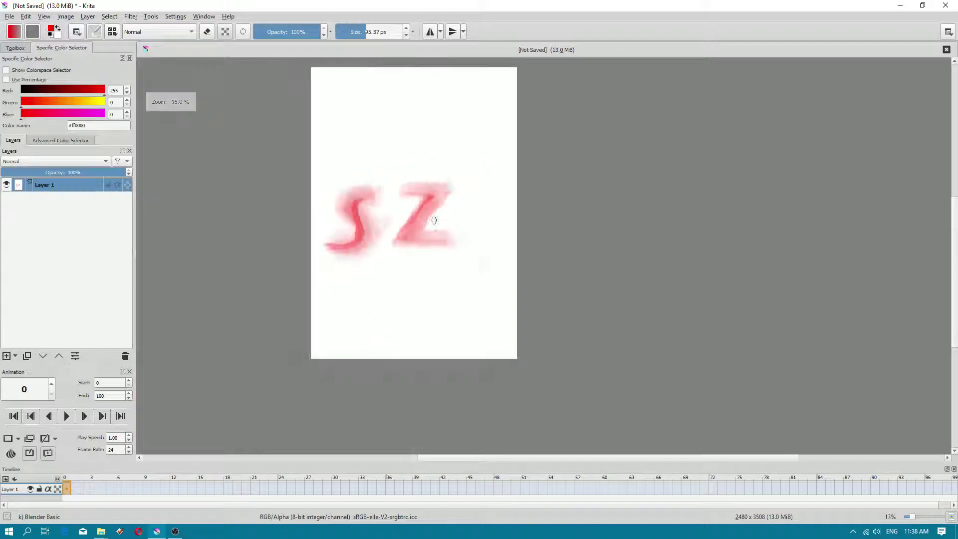
{"action": "scroll", "coordinate": [434, 220], "scroll_direction": "up", "scroll_amount": 3}
{"action": "right_click", "coordinate": [455, 195]}
{"action": "left_click", "coordinate": [607, 188]}
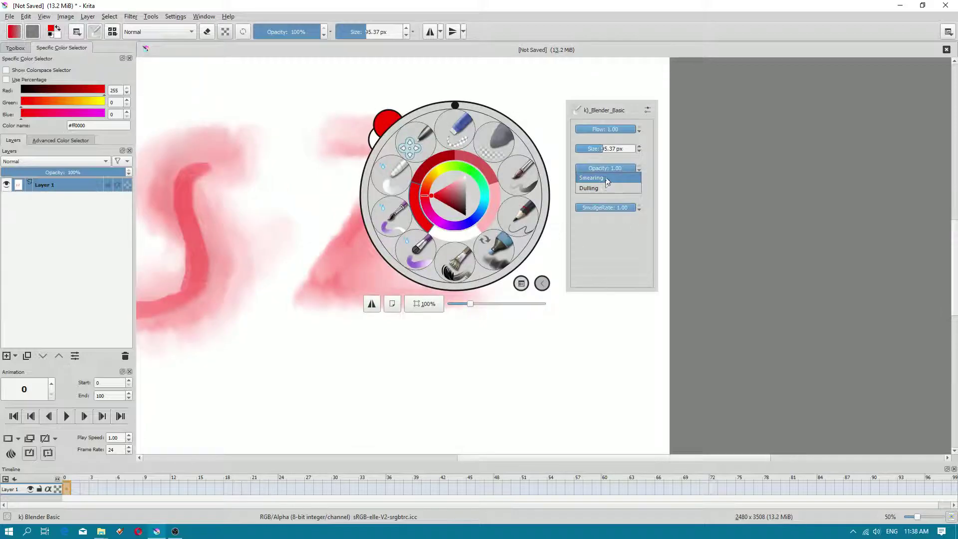
{"action": "left_click", "coordinate": [608, 178]}
{"action": "left_click", "coordinate": [168, 62]}
{"action": "left_click", "coordinate": [98, 33]}
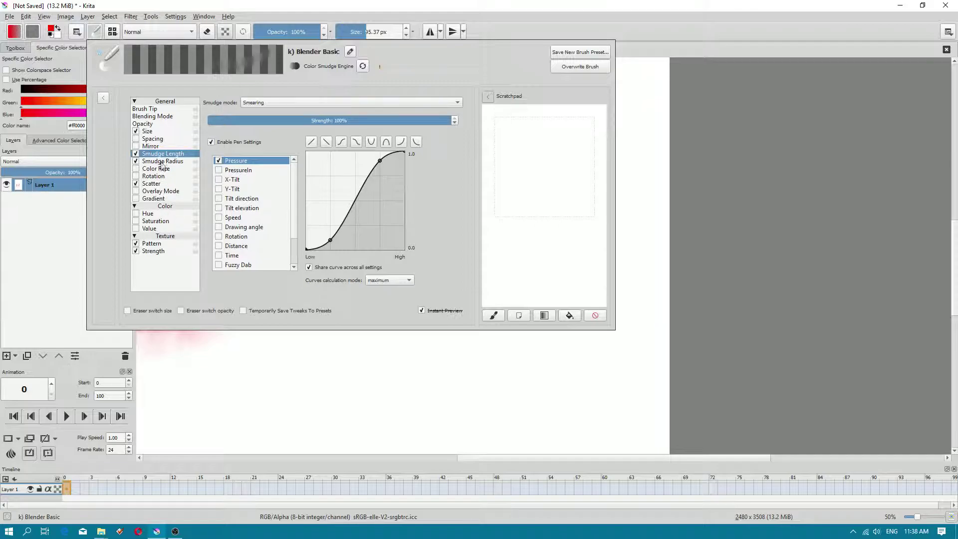
Set Scatter curves mode to maximum, keep Smudge Length at 100%, and overwrite the preset.
{"action": "left_click", "coordinate": [158, 185]}
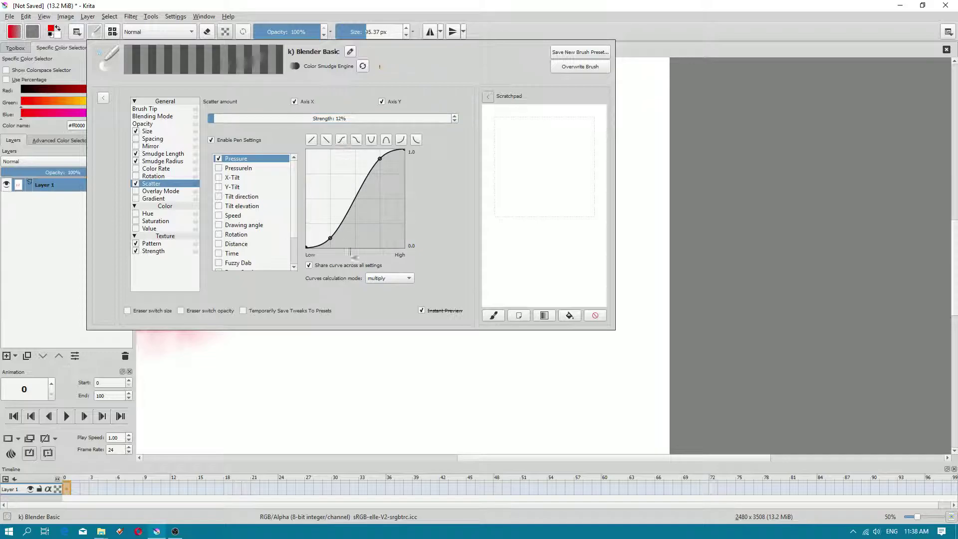
{"action": "left_click", "coordinate": [384, 278]}
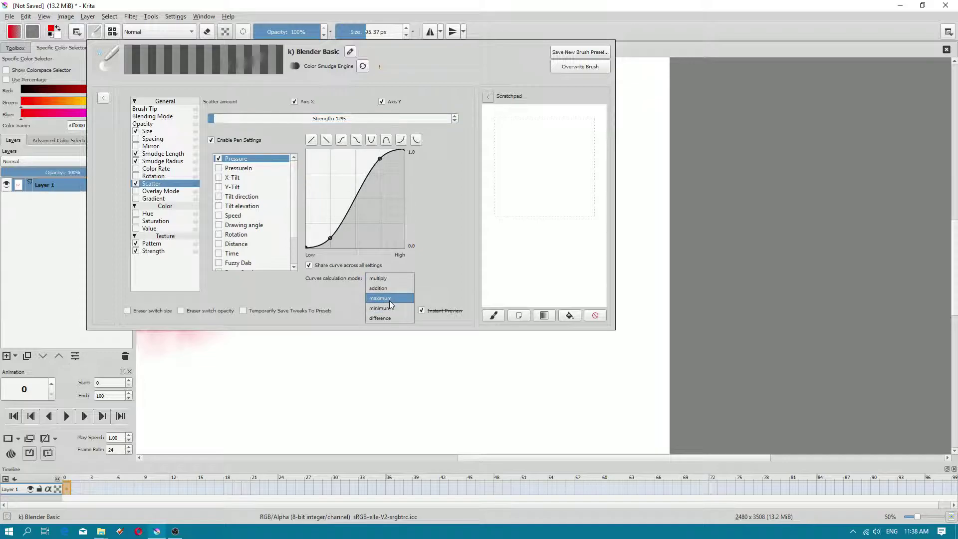
{"action": "left_click", "coordinate": [392, 305]}
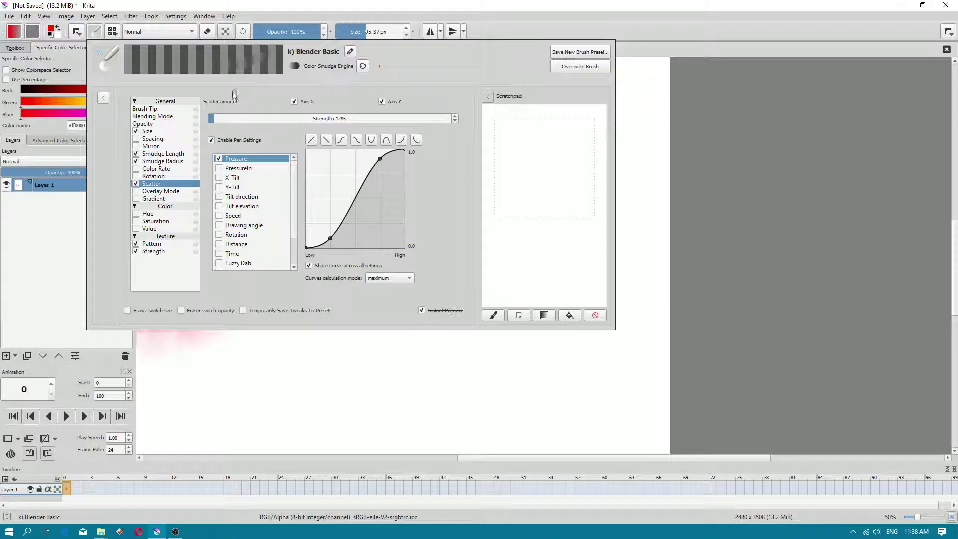
{"action": "left_click", "coordinate": [167, 153]}
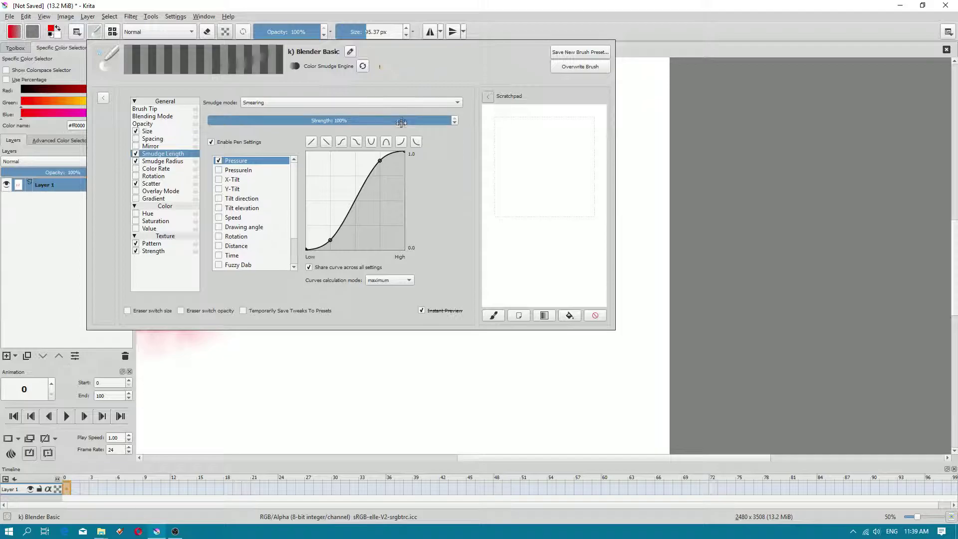
{"action": "mouse_move", "coordinate": [402, 122]}
{"action": "left_mouse_down"}
{"action": "mouse_move", "coordinate": [352, 122]}
{"action": "mouse_move", "coordinate": [371, 122]}
{"action": "left_mouse_up"}
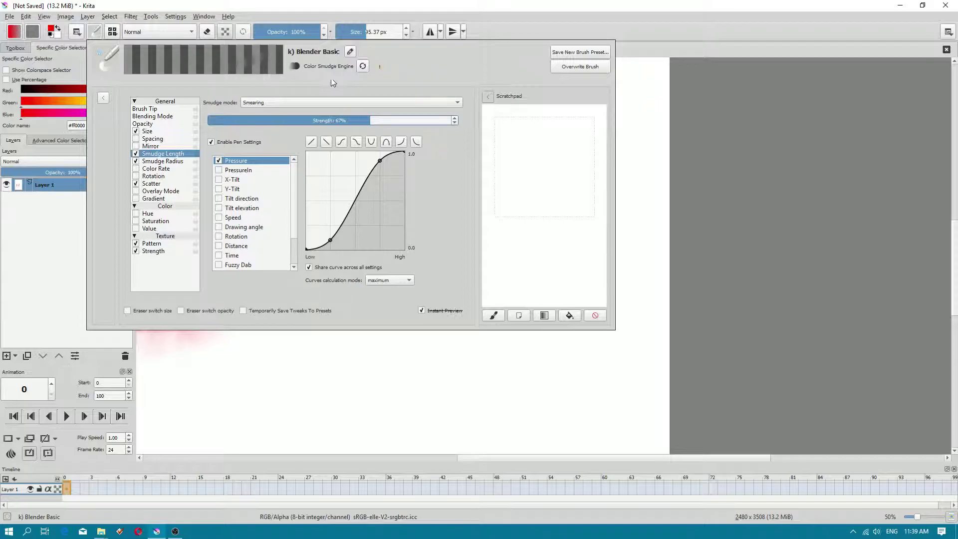
{"action": "left_click", "coordinate": [363, 67]}
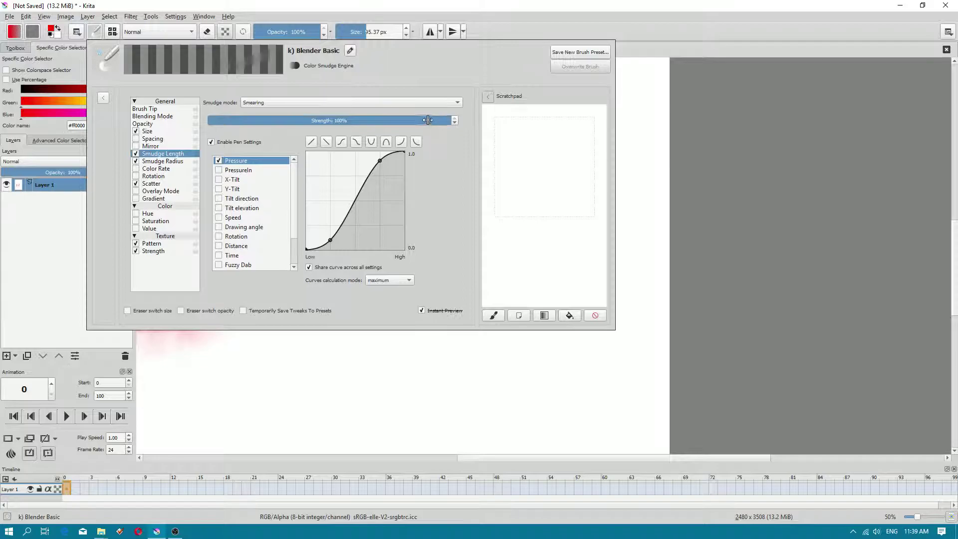
{"action": "left_click_drag", "start_coordinate": [433, 119], "coordinate": [423, 119]}
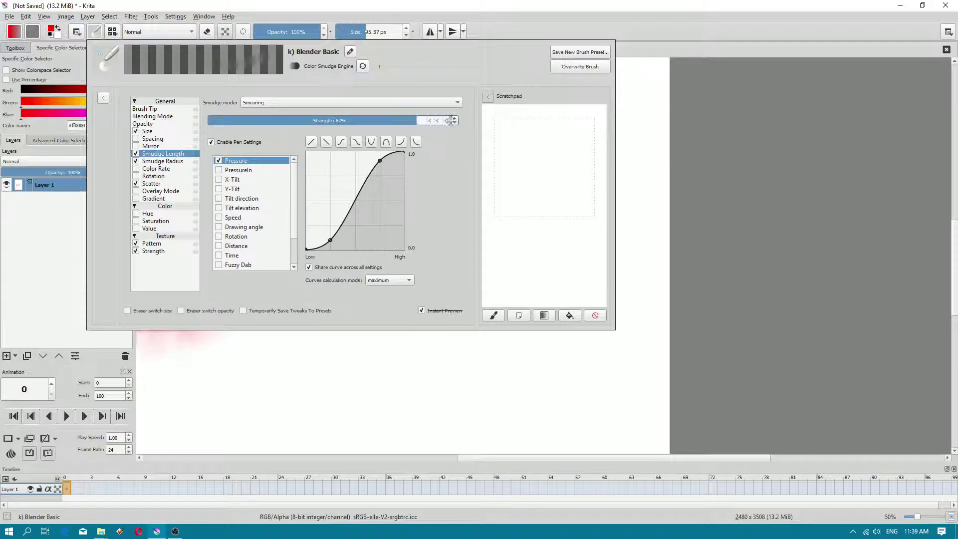
{"action": "left_click_drag", "start_coordinate": [451, 120], "coordinate": [458, 119]}
{"action": "left_click", "coordinate": [575, 67]}
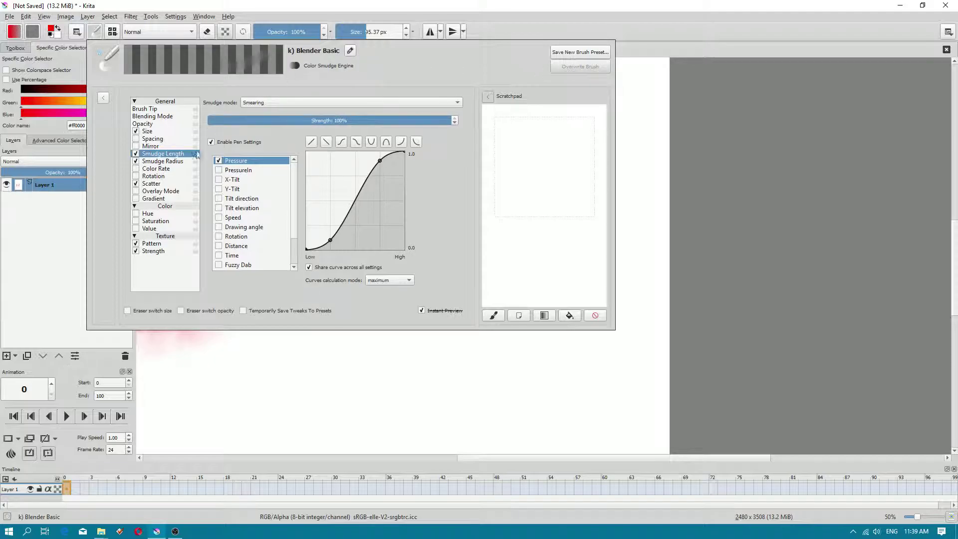
Raise Smudge Radius strength to about 25%, save the preset, and smudge the Z's diagonal.
{"action": "left_click", "coordinate": [160, 164]}
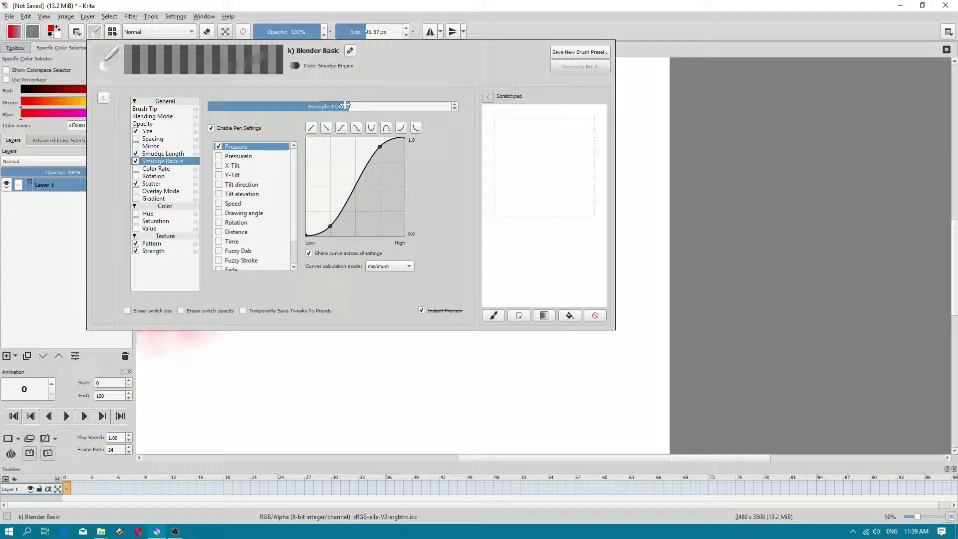
{"action": "mouse_move", "coordinate": [346, 105]}
{"action": "left_mouse_down"}
{"action": "mouse_move", "coordinate": [227, 105]}
{"action": "mouse_move", "coordinate": [389, 104]}
{"action": "left_mouse_up"}
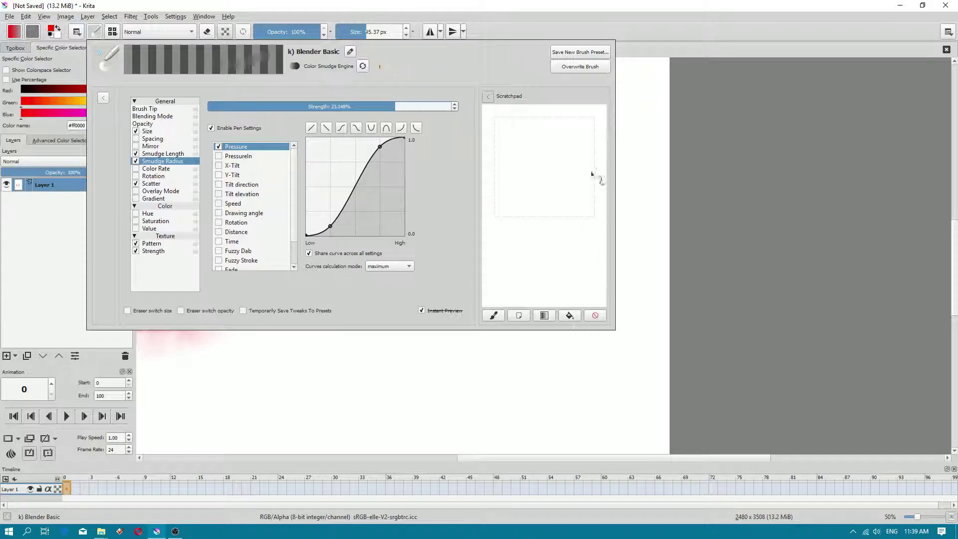
{"action": "left_click", "coordinate": [594, 70]}
{"action": "left_click", "coordinate": [673, 135]}
{"action": "mouse_move", "coordinate": [378, 162]}
{"action": "left_mouse_down"}
{"action": "mouse_move", "coordinate": [324, 284]}
{"action": "mouse_move", "coordinate": [331, 234]}
{"action": "mouse_move", "coordinate": [369, 199]}
{"action": "mouse_move", "coordinate": [406, 142]}
{"action": "mouse_move", "coordinate": [428, 154]}
{"action": "left_mouse_up"}
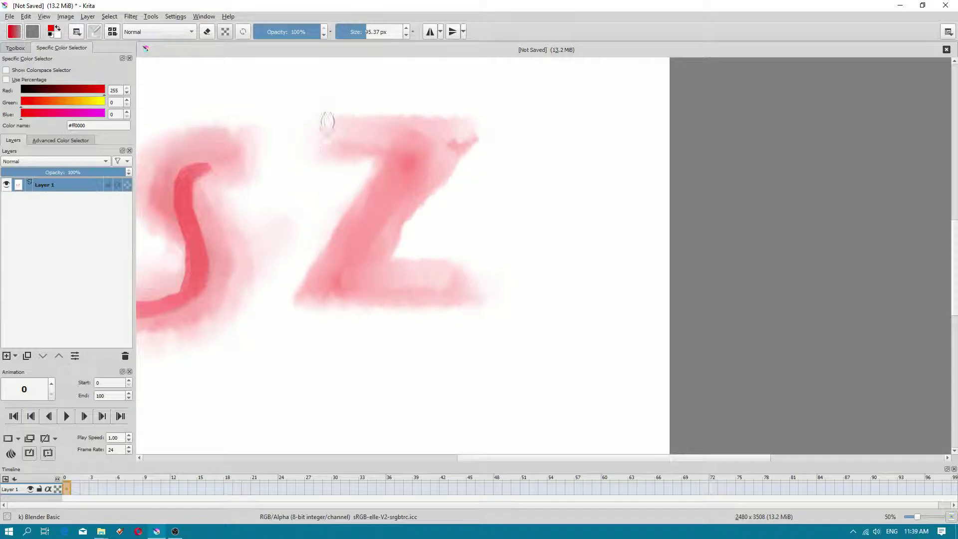
Blend the dark top of the S outward into soft pink.
{"action": "scroll", "coordinate": [263, 165], "scroll_direction": "down", "scroll_amount": 3}
{"action": "scroll", "coordinate": [213, 189], "scroll_direction": "up", "scroll_amount": 5}
{"action": "scroll", "coordinate": [320, 119], "scroll_direction": "down", "scroll_amount": 1}
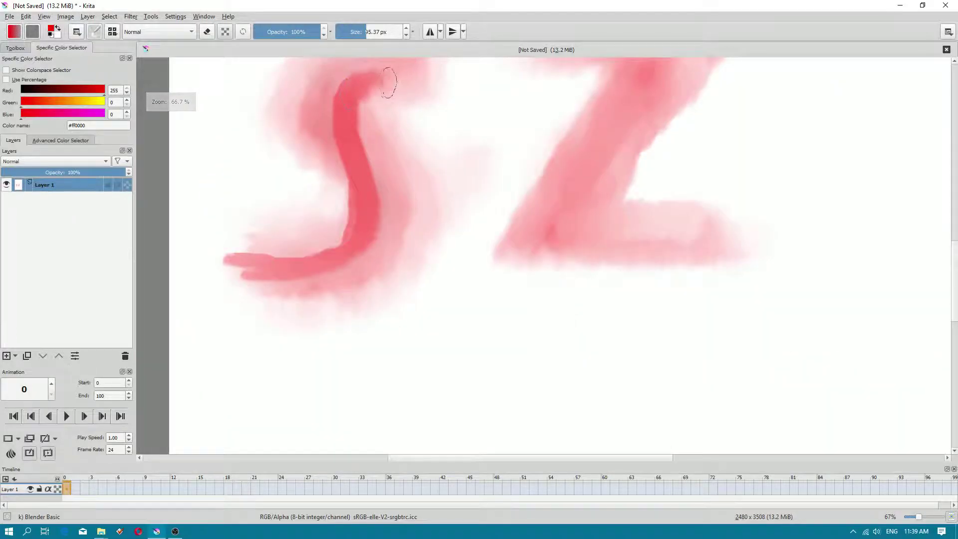
{"action": "mouse_move", "coordinate": [389, 82]}
{"action": "left_mouse_down"}
{"action": "mouse_move", "coordinate": [361, 80]}
{"action": "mouse_move", "coordinate": [374, 76]}
{"action": "mouse_move", "coordinate": [335, 104]}
{"action": "mouse_move", "coordinate": [330, 158]}
{"action": "mouse_move", "coordinate": [340, 189]}
{"action": "mouse_move", "coordinate": [345, 166]}
{"action": "mouse_move", "coordinate": [344, 221]}
{"action": "mouse_move", "coordinate": [322, 261]}
{"action": "mouse_move", "coordinate": [237, 251]}
{"action": "mouse_move", "coordinate": [305, 254]}
{"action": "left_mouse_up"}
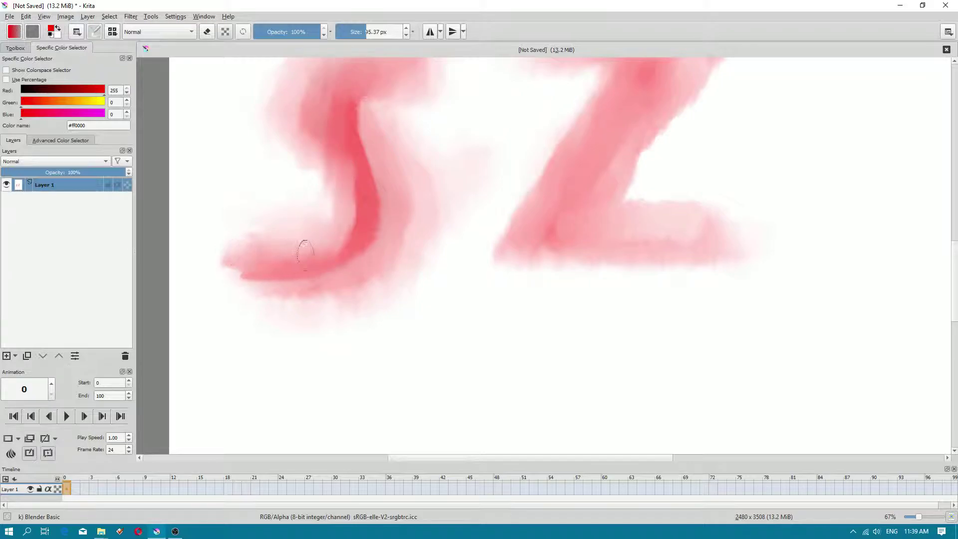
Look through the brush settings editor and the brush preset list.
{"action": "right_click", "coordinate": [307, 162]}
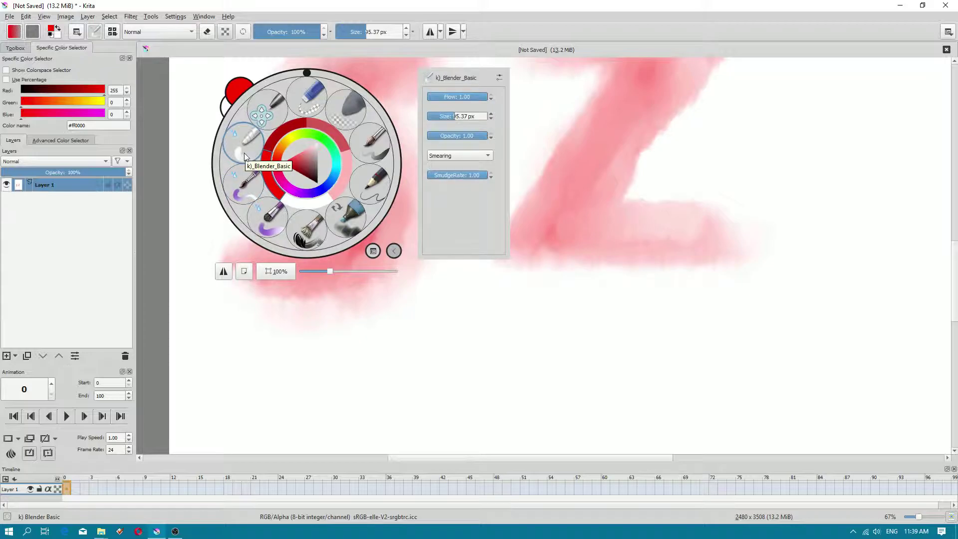
{"action": "left_click", "coordinate": [96, 32]}
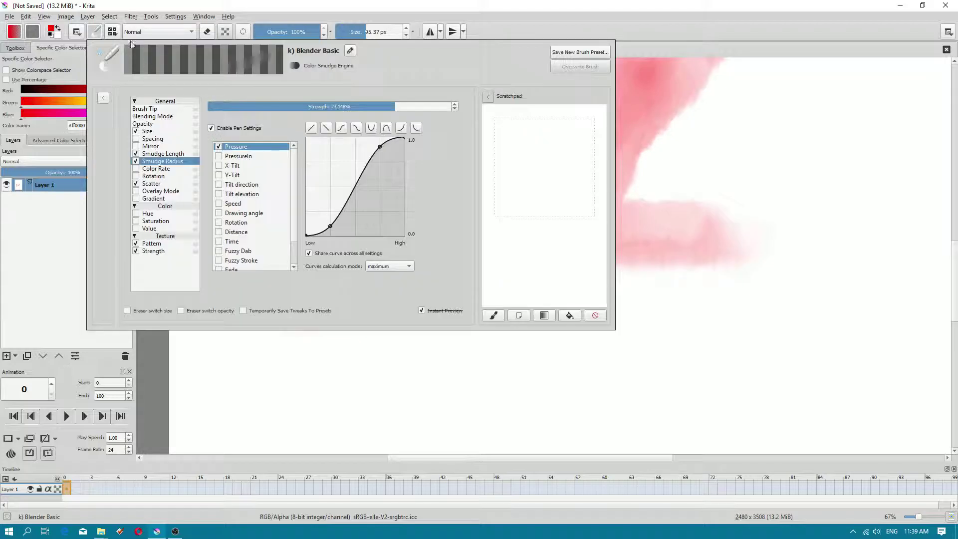
{"action": "left_click", "coordinate": [112, 32]}
{"action": "left_click", "coordinate": [113, 32]}
{"action": "scroll", "coordinate": [248, 189], "scroll_direction": "down", "scroll_amount": 3}
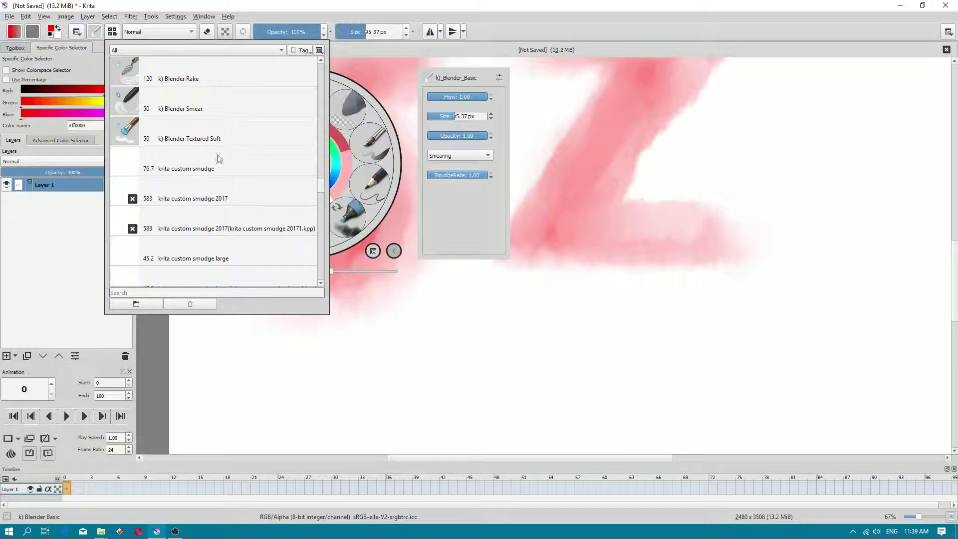
{"action": "left_click", "coordinate": [495, 16]}
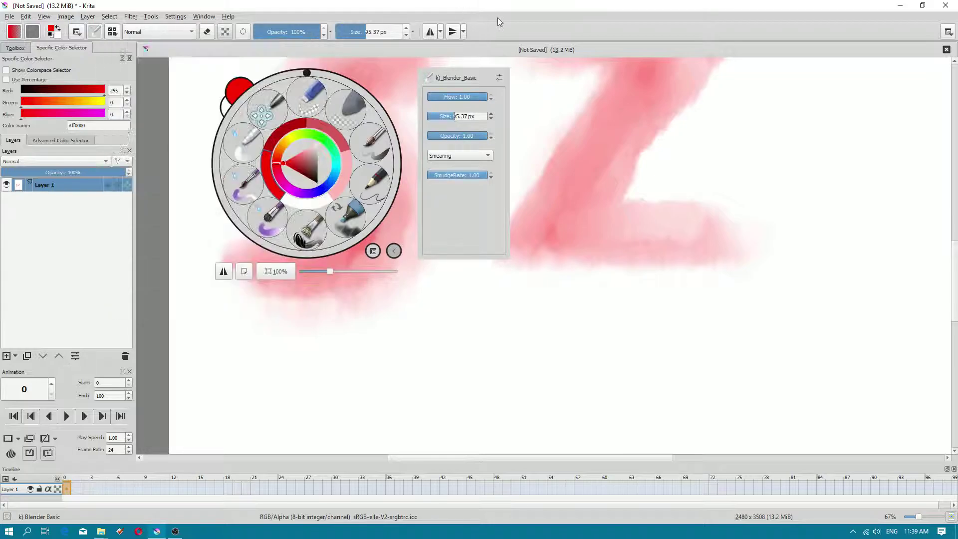
{"action": "left_click", "coordinate": [754, 194]}
Choose k) Blender Basic from the pop-up palette and open its brush settings editor.
{"action": "right_click", "coordinate": [276, 168]}
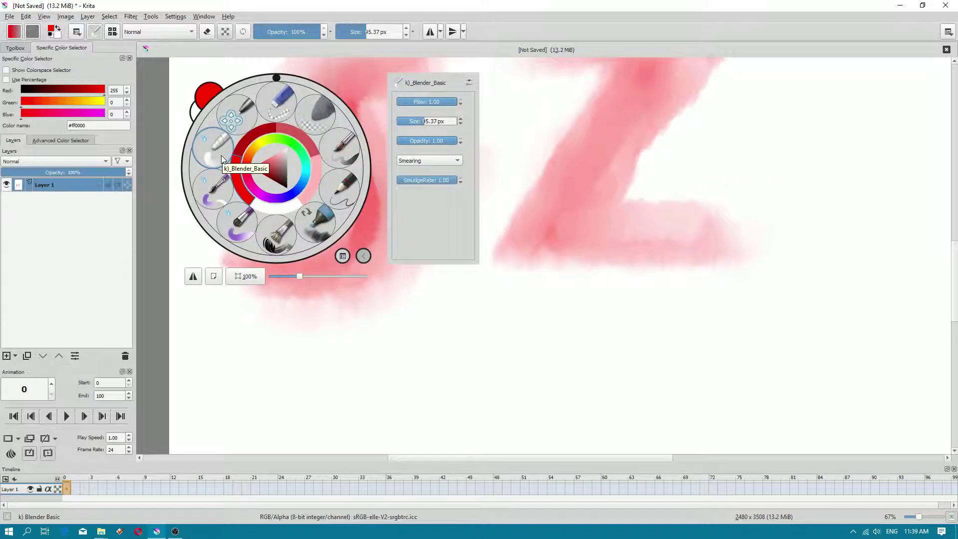
{"action": "left_click", "coordinate": [220, 155]}
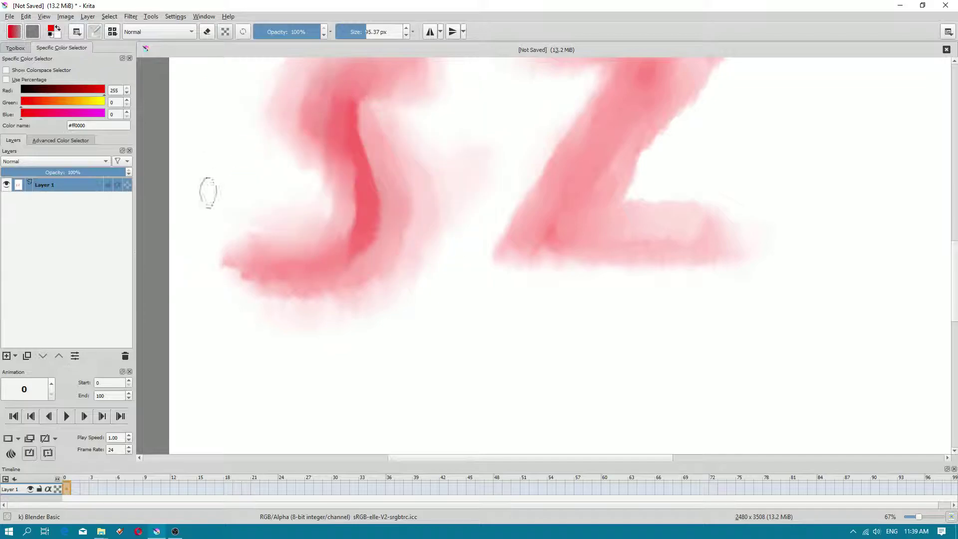
{"action": "left_click", "coordinate": [115, 33]}
{"action": "left_click", "coordinate": [95, 32]}
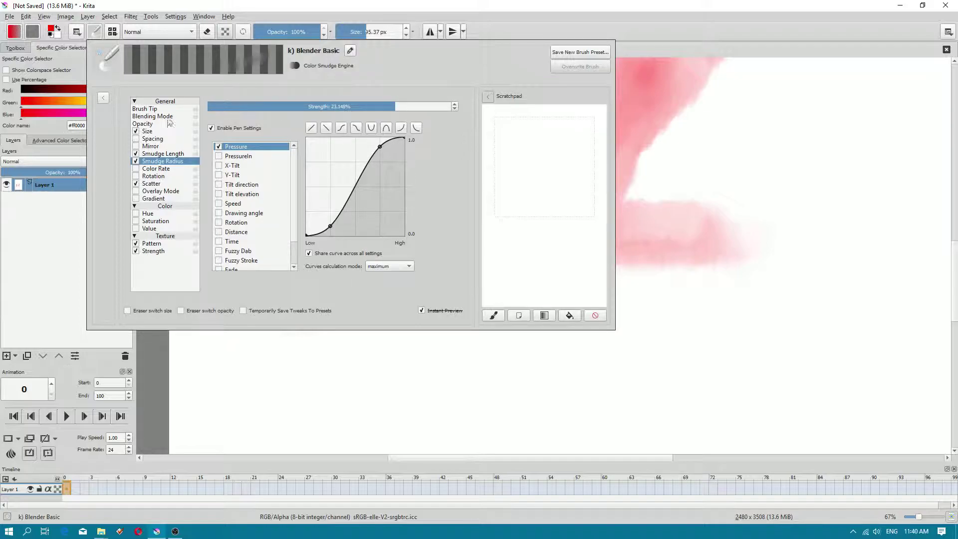
Enable Color Rate on Blender Basic with an S-curve combined by maximum.
{"action": "left_click", "coordinate": [156, 169]}
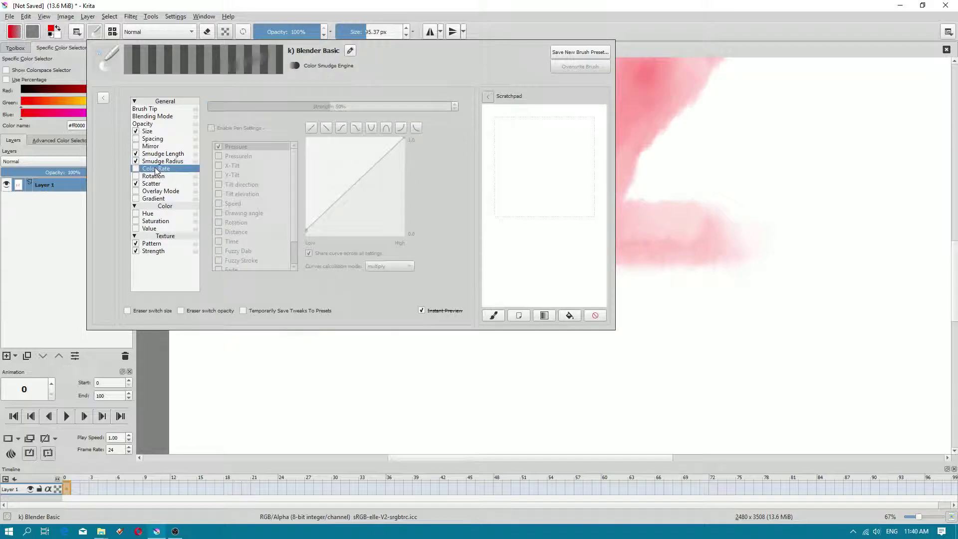
{"action": "left_click", "coordinate": [136, 169]}
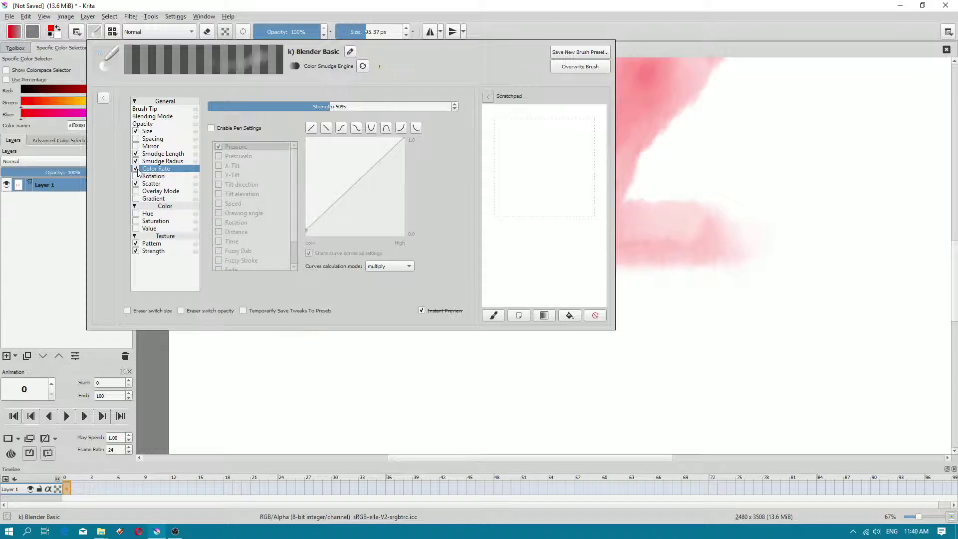
{"action": "left_click", "coordinate": [341, 128]}
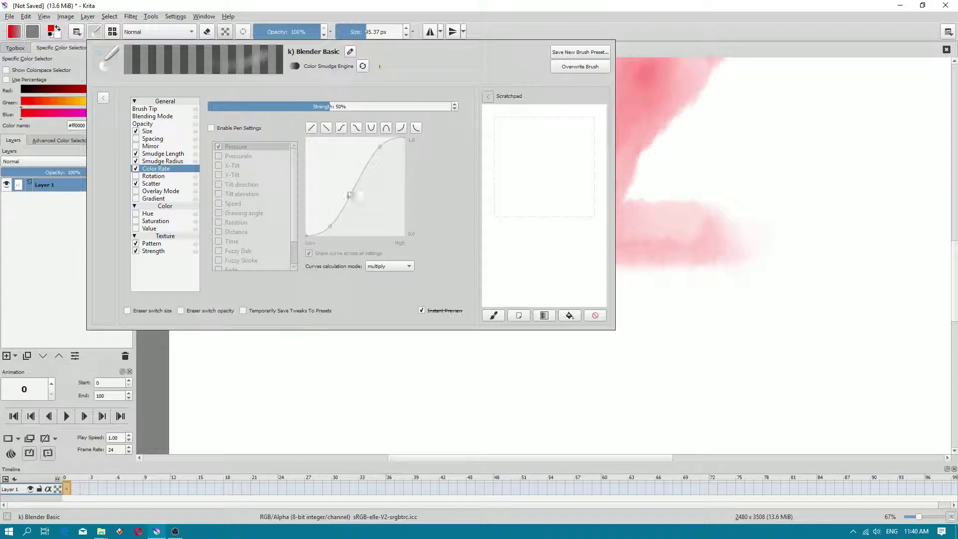
{"action": "left_click", "coordinate": [379, 266]}
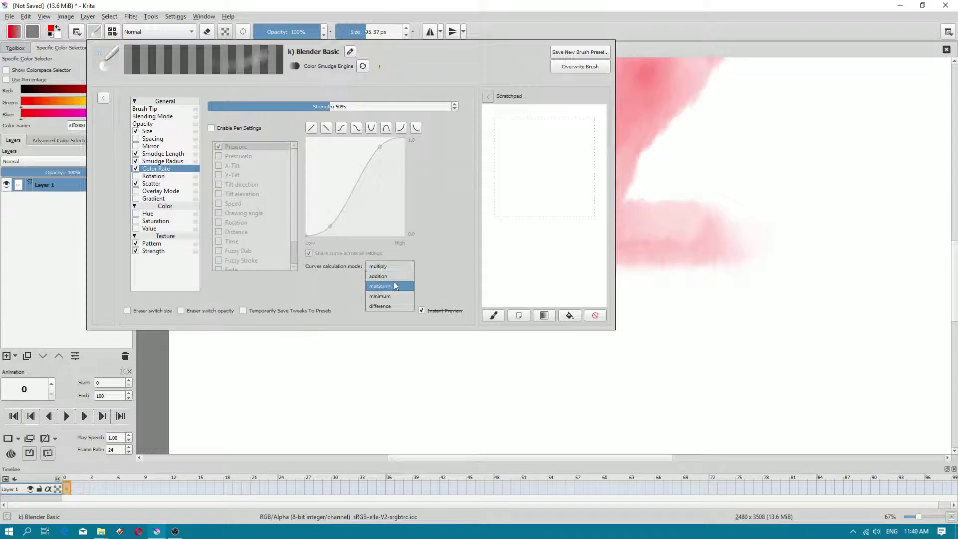
{"action": "left_click", "coordinate": [395, 288]}
{"action": "mouse_move", "coordinate": [308, 109]}
{"action": "left_mouse_down"}
{"action": "mouse_move", "coordinate": [222, 107]}
{"action": "mouse_move", "coordinate": [418, 106]}
{"action": "mouse_move", "coordinate": [318, 106]}
{"action": "left_mouse_up"}
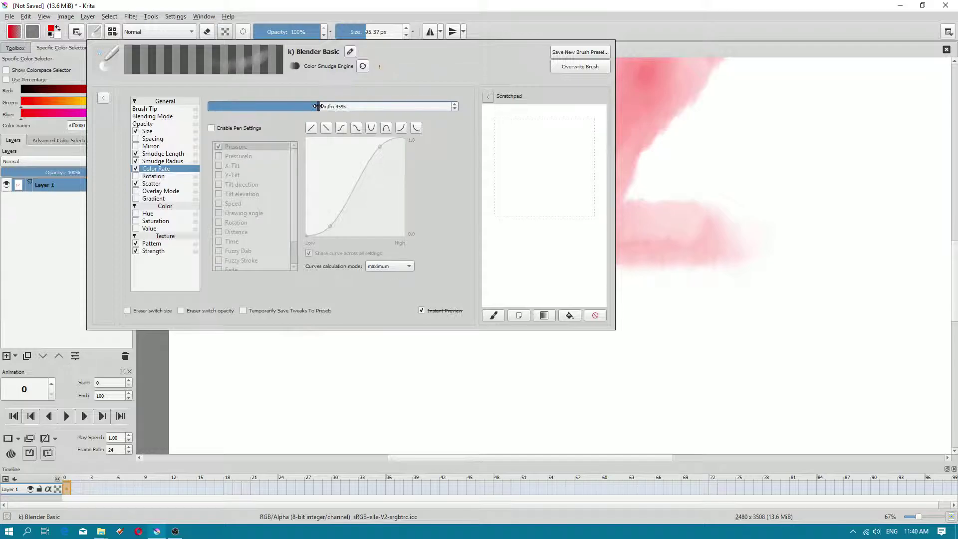
{"action": "left_click", "coordinate": [653, 210]}
Blend darker red over the S's lower curve and lower Color Rate strength to 17%.
{"action": "mouse_move", "coordinate": [398, 245]}
{"action": "left_mouse_down"}
{"action": "mouse_move", "coordinate": [355, 234]}
{"action": "mouse_move", "coordinate": [307, 242]}
{"action": "left_mouse_up"}
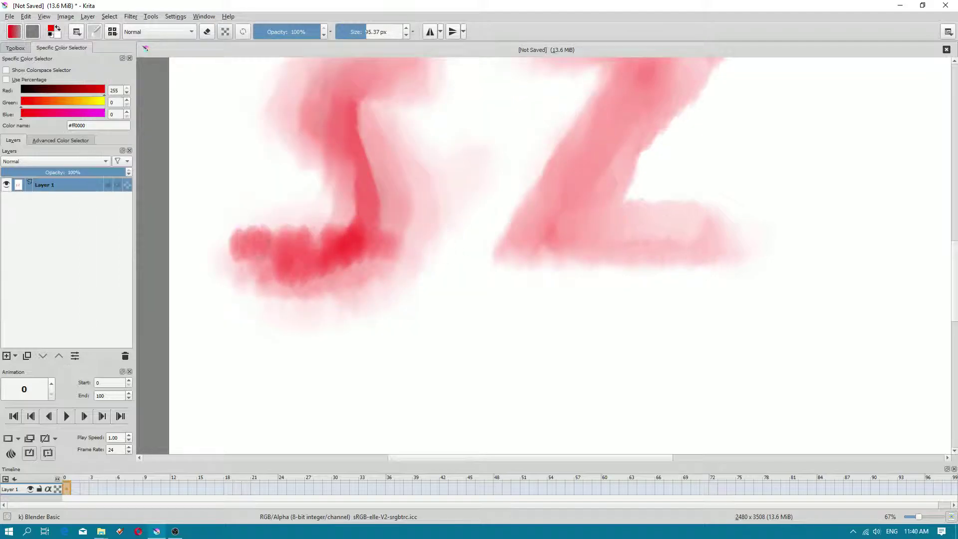
{"action": "left_click_drag", "start_coordinate": [256, 244], "coordinate": [235, 256]}
{"action": "left_click", "coordinate": [97, 33]}
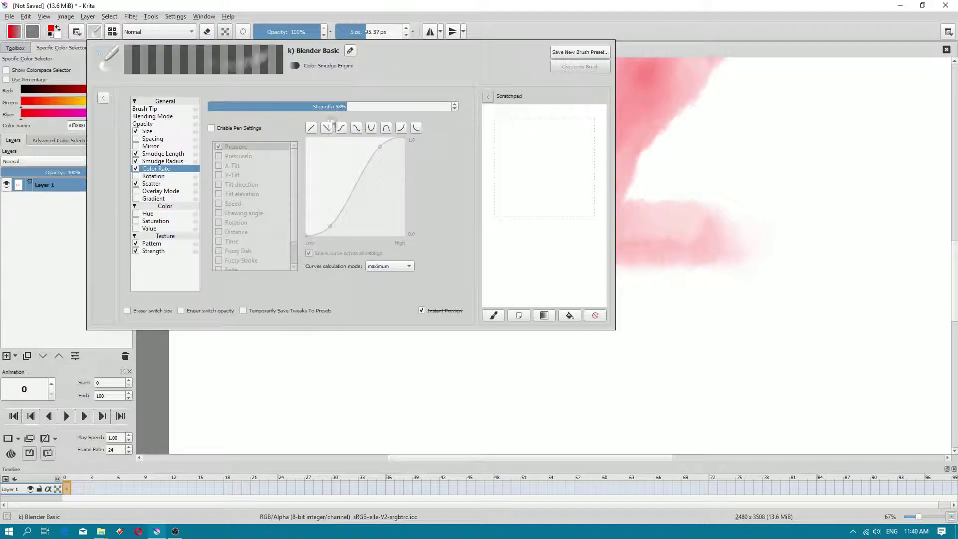
{"action": "left_click_drag", "start_coordinate": [346, 106], "coordinate": [250, 105]}
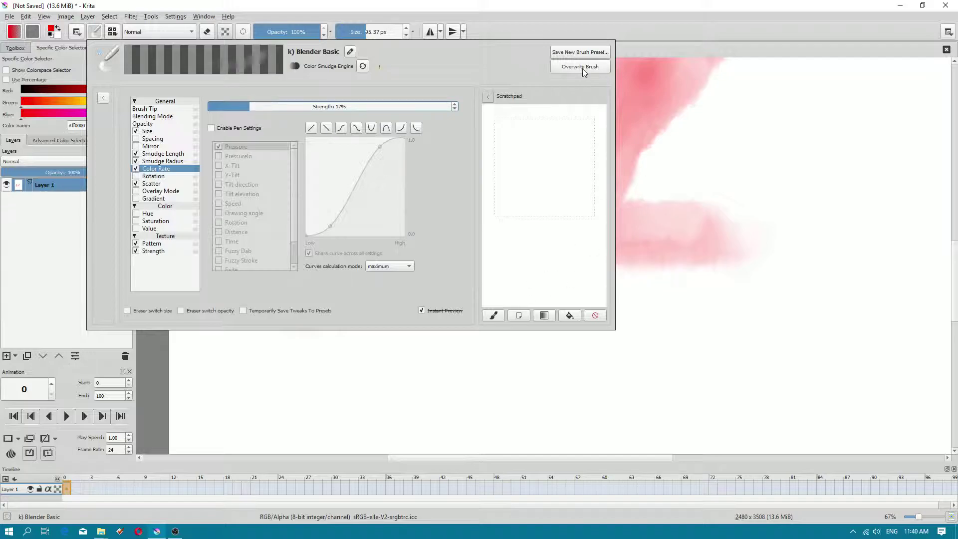
{"action": "left_click", "coordinate": [639, 66]}
Smear red along the S's lower-left end, drop Color Rate to 10%, and smudge the Z's bottom bar.
{"action": "mouse_move", "coordinate": [344, 219]}
{"action": "left_mouse_down"}
{"action": "mouse_move", "coordinate": [268, 237]}
{"action": "mouse_move", "coordinate": [262, 222]}
{"action": "mouse_move", "coordinate": [223, 240]}
{"action": "left_mouse_up"}
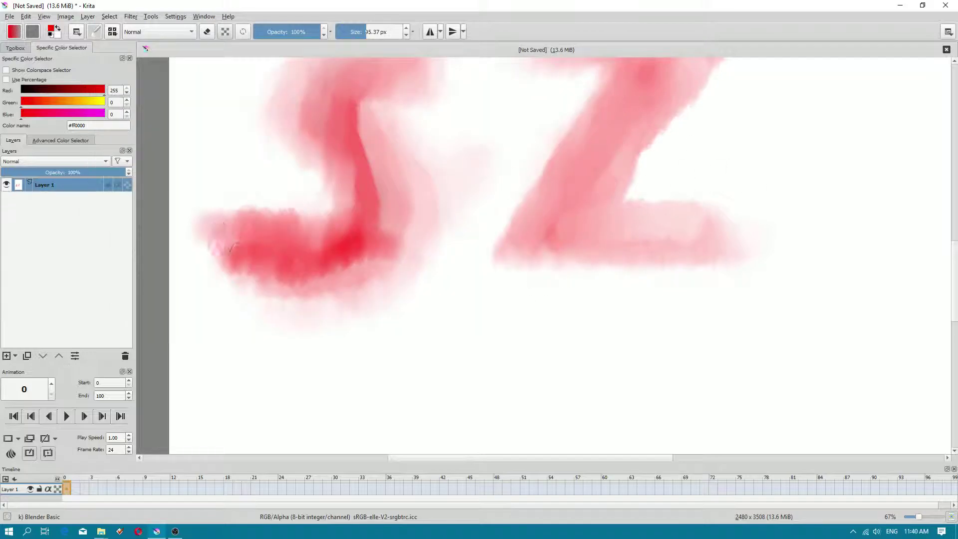
{"action": "left_click", "coordinate": [95, 33]}
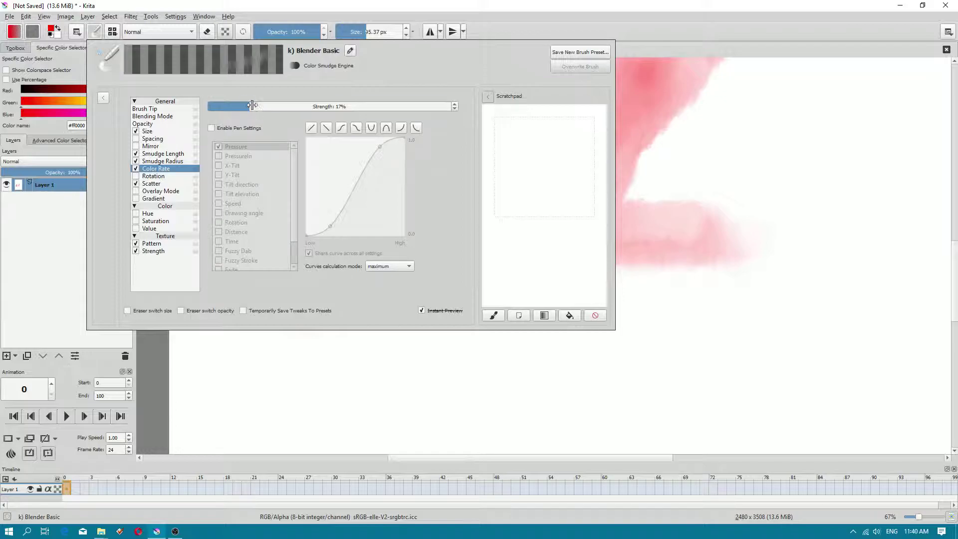
{"action": "left_click_drag", "start_coordinate": [252, 105], "coordinate": [238, 104]}
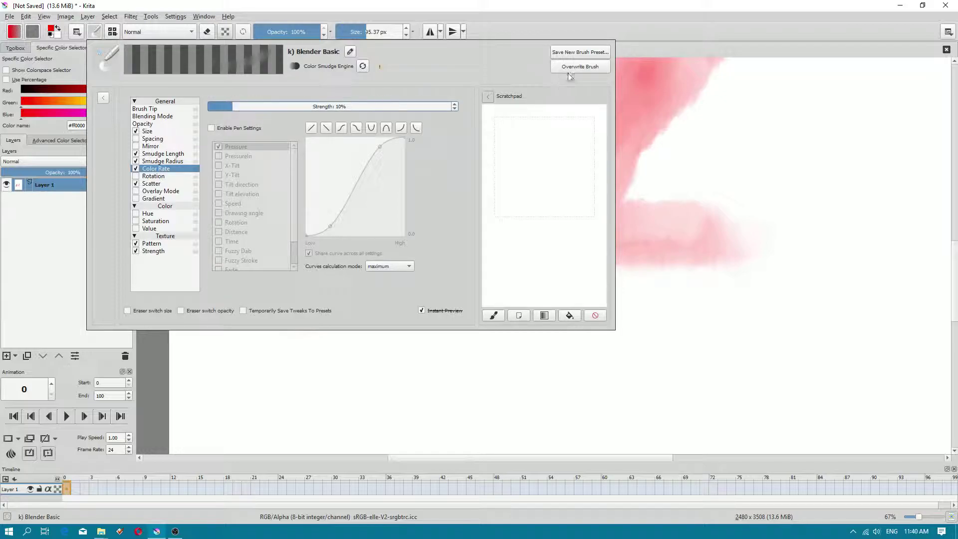
{"action": "left_click", "coordinate": [695, 156]}
{"action": "left_click_drag", "start_coordinate": [604, 199], "coordinate": [739, 205]}
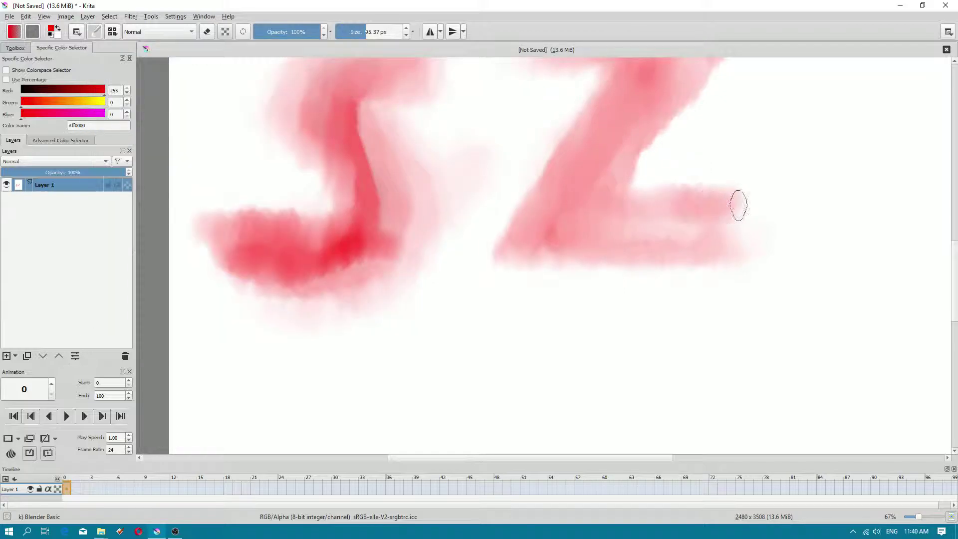
Paint a soft pink streak below the S and smear the S's lower end downward.
{"action": "scroll", "coordinate": [739, 205], "scroll_direction": "down", "scroll_amount": 4}
{"action": "scroll", "coordinate": [608, 242], "scroll_direction": "up", "scroll_amount": 3}
{"action": "left_click_drag", "start_coordinate": [636, 250], "coordinate": [594, 248]}
{"action": "scroll", "coordinate": [596, 228], "scroll_direction": "down", "scroll_amount": 2}
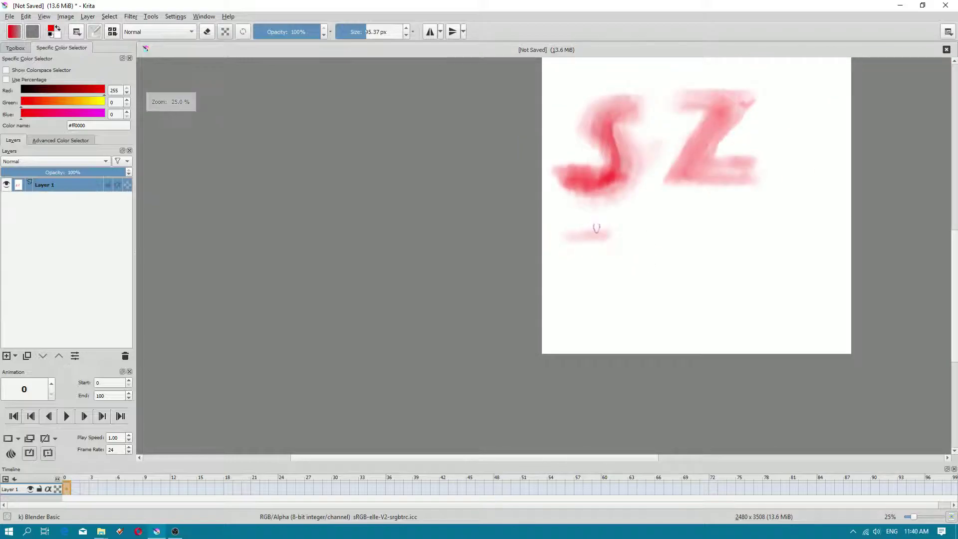
{"action": "left_click_drag", "start_coordinate": [680, 211], "coordinate": [490, 300]}
{"action": "scroll", "coordinate": [466, 267], "scroll_direction": "up", "scroll_amount": 2}
{"action": "left_click_drag", "start_coordinate": [329, 249], "coordinate": [299, 252]}
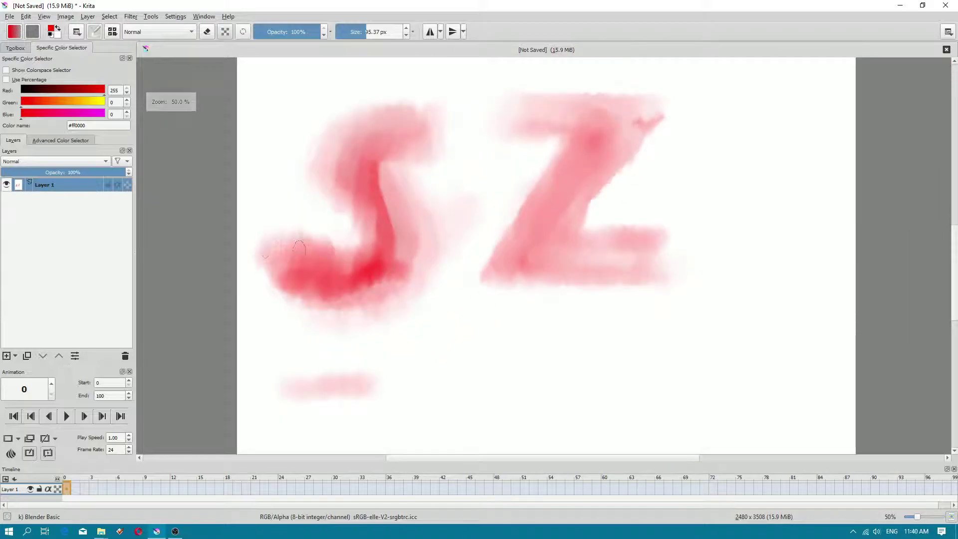
{"action": "scroll", "coordinate": [359, 257], "scroll_direction": "up", "scroll_amount": 1}
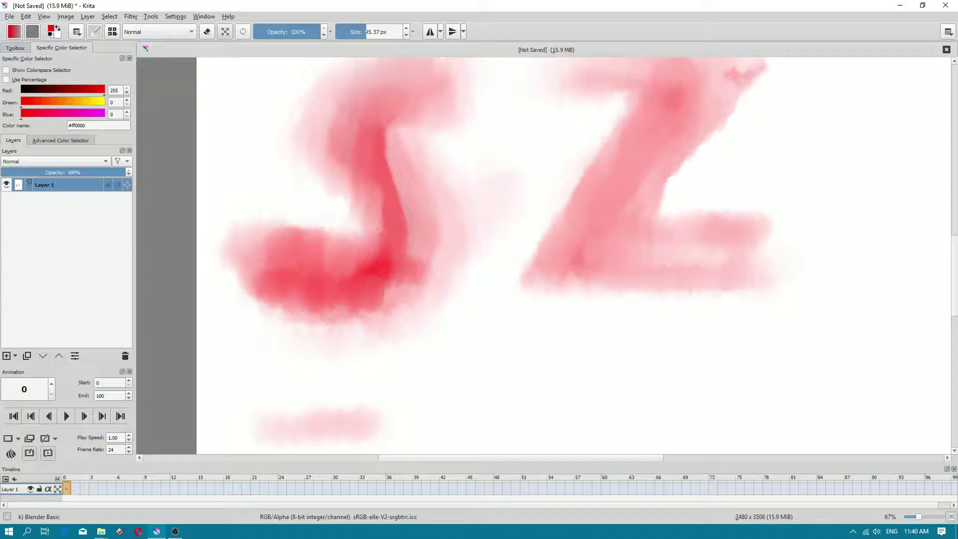
{"action": "mouse_move", "coordinate": [383, 292]}
{"action": "left_mouse_down"}
{"action": "mouse_move", "coordinate": [395, 322]}
{"action": "mouse_move", "coordinate": [357, 317]}
{"action": "mouse_move", "coordinate": [397, 327]}
{"action": "mouse_move", "coordinate": [374, 320]}
{"action": "left_mouse_up"}
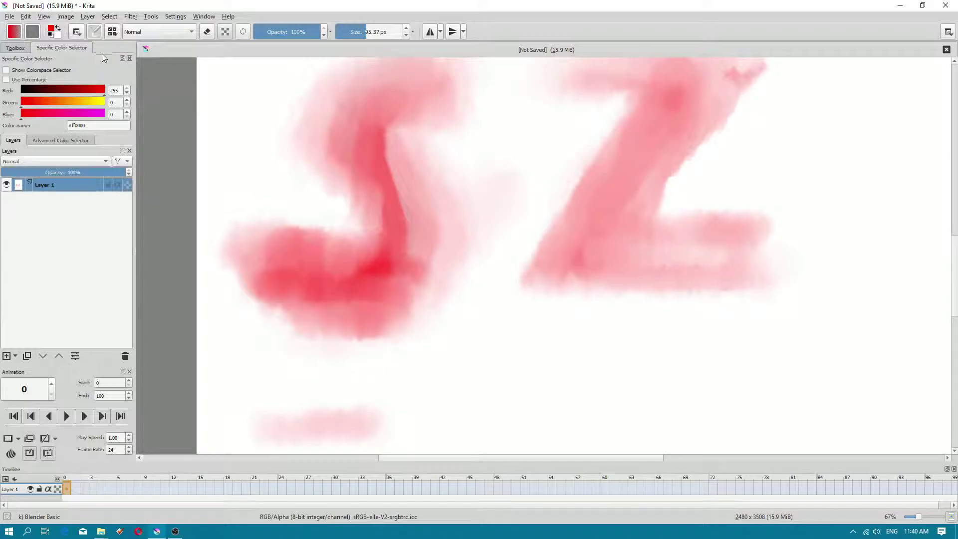
Save Blender Basic with Color Rate strength 6% and smear the S's lower curve.
{"action": "left_click", "coordinate": [111, 32]}
{"action": "left_click", "coordinate": [94, 32]}
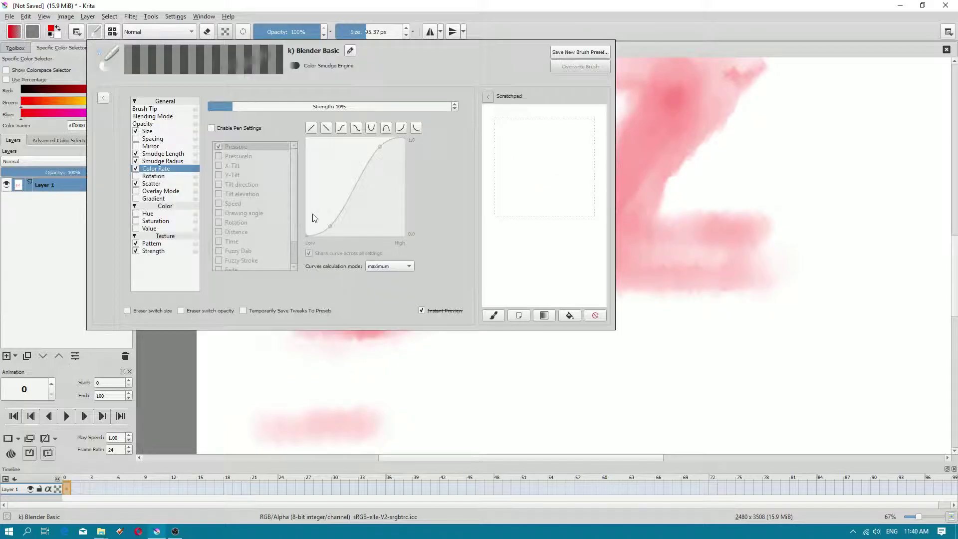
{"action": "left_click", "coordinate": [225, 105]}
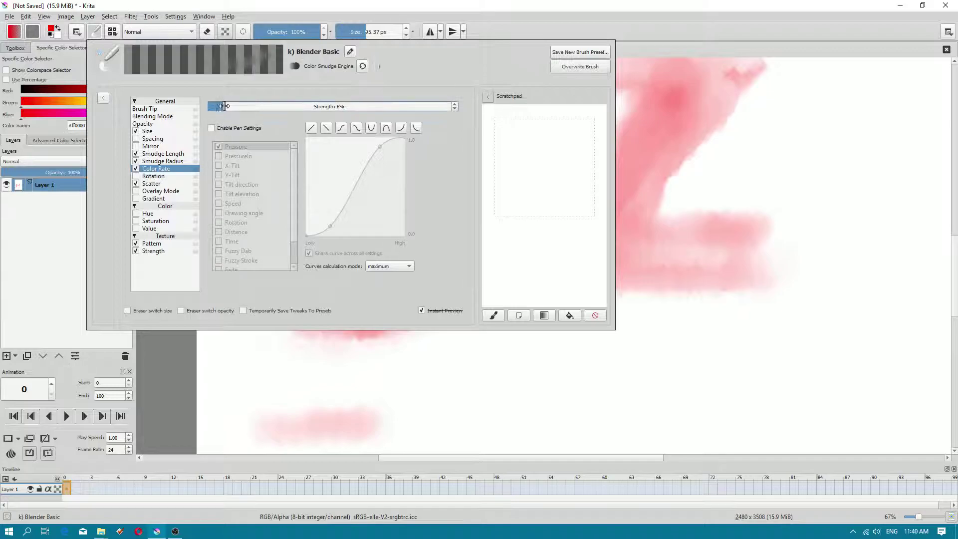
{"action": "left_click", "coordinate": [574, 73]}
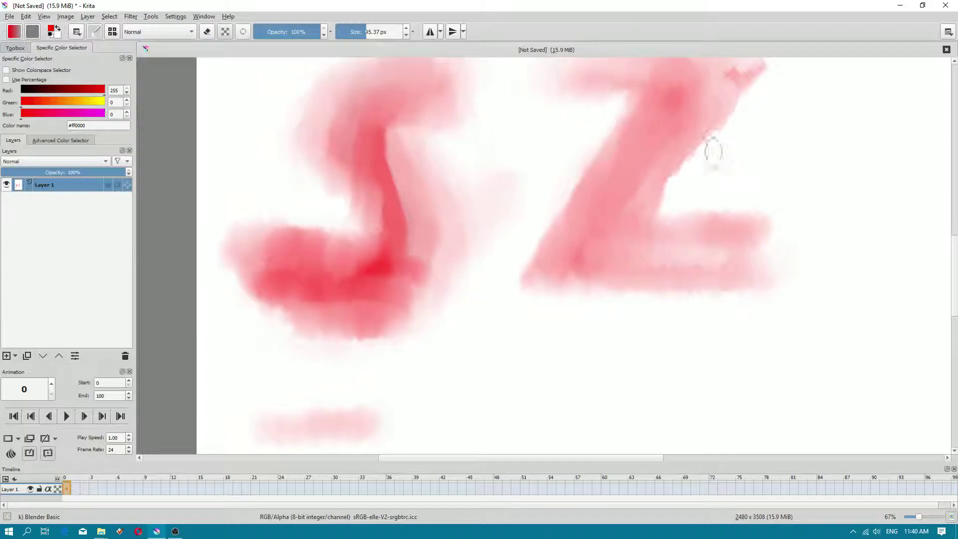
{"action": "mouse_move", "coordinate": [410, 257]}
{"action": "left_mouse_down"}
{"action": "mouse_move", "coordinate": [442, 313]}
{"action": "mouse_move", "coordinate": [391, 346]}
{"action": "mouse_move", "coordinate": [392, 337]}
{"action": "mouse_move", "coordinate": [292, 339]}
{"action": "mouse_move", "coordinate": [340, 339]}
{"action": "mouse_move", "coordinate": [274, 325]}
{"action": "mouse_move", "coordinate": [305, 341]}
{"action": "mouse_move", "coordinate": [241, 304]}
{"action": "mouse_move", "coordinate": [305, 330]}
{"action": "mouse_move", "coordinate": [254, 303]}
{"action": "mouse_move", "coordinate": [243, 282]}
{"action": "mouse_move", "coordinate": [307, 325]}
{"action": "mouse_move", "coordinate": [420, 315]}
{"action": "mouse_move", "coordinate": [398, 179]}
{"action": "mouse_move", "coordinate": [448, 114]}
{"action": "left_mouse_up"}
Smear the Z's top-bar edge and bottom-right end into softer pink fades.
{"action": "scroll", "coordinate": [446, 115], "scroll_direction": "down", "scroll_amount": 2}
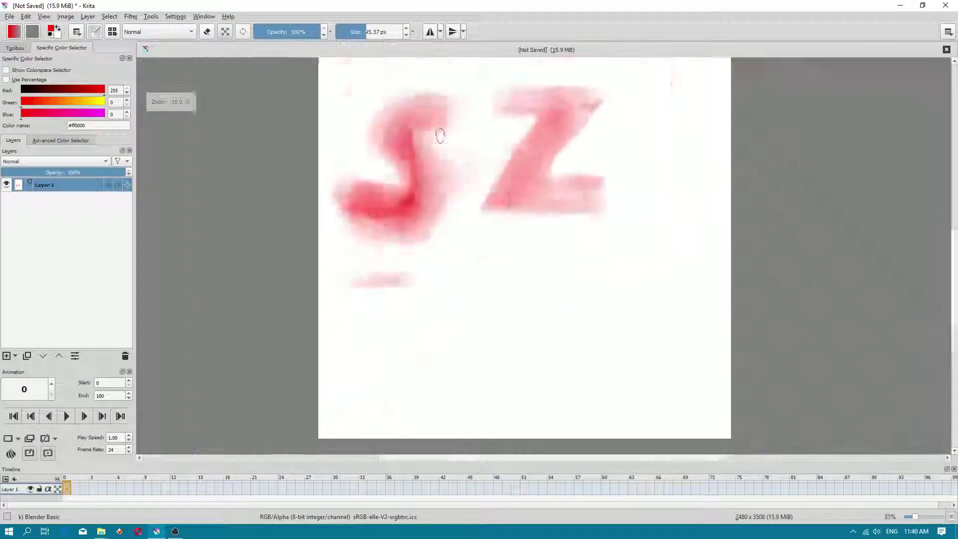
{"action": "scroll", "coordinate": [449, 109], "scroll_direction": "up", "scroll_amount": 1}
{"action": "scroll", "coordinate": [525, 108], "scroll_direction": "down", "scroll_amount": 1}
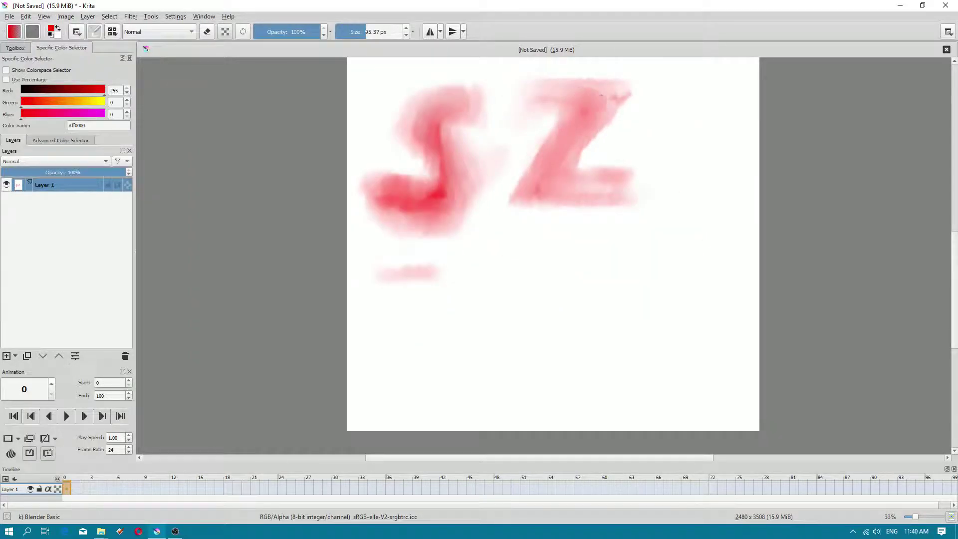
{"action": "scroll", "coordinate": [581, 160], "scroll_direction": "up", "scroll_amount": 2}
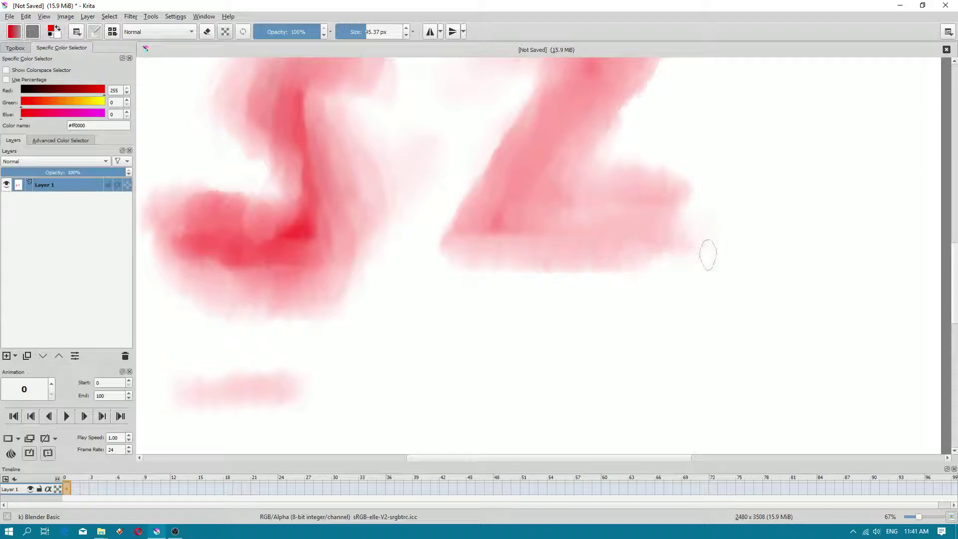
{"action": "scroll", "coordinate": [612, 241], "scroll_direction": "down", "scroll_amount": 2}
{"action": "scroll", "coordinate": [475, 211], "scroll_direction": "up", "scroll_amount": 2}
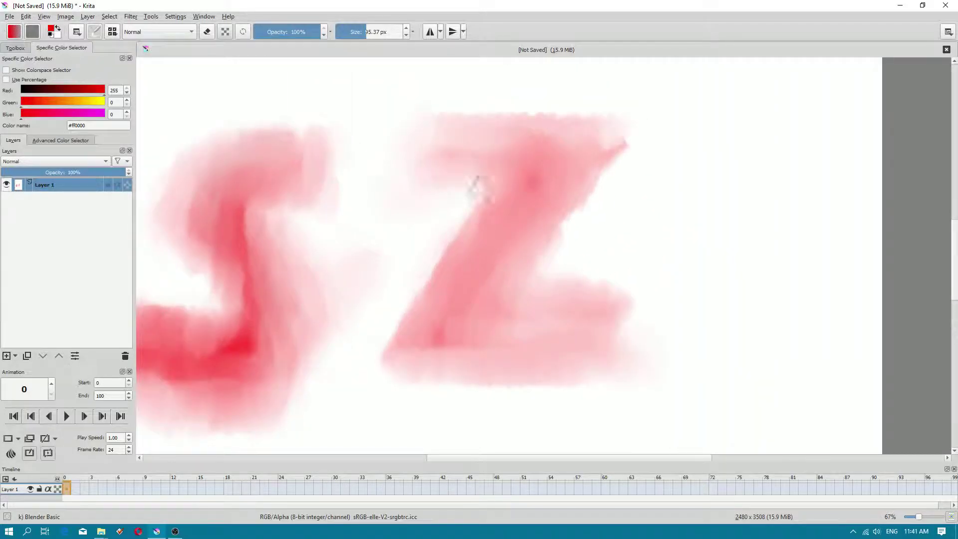
{"action": "mouse_move", "coordinate": [452, 122]}
{"action": "left_mouse_down"}
{"action": "mouse_move", "coordinate": [595, 120]}
{"action": "mouse_move", "coordinate": [616, 144]}
{"action": "left_mouse_up"}
{"action": "mouse_move", "coordinate": [601, 274]}
{"action": "left_mouse_down"}
{"action": "mouse_move", "coordinate": [626, 352]}
{"action": "mouse_move", "coordinate": [627, 297]}
{"action": "mouse_move", "coordinate": [634, 308]}
{"action": "mouse_move", "coordinate": [637, 298]}
{"action": "mouse_move", "coordinate": [634, 354]}
{"action": "mouse_move", "coordinate": [636, 284]}
{"action": "mouse_move", "coordinate": [596, 282]}
{"action": "left_mouse_up"}
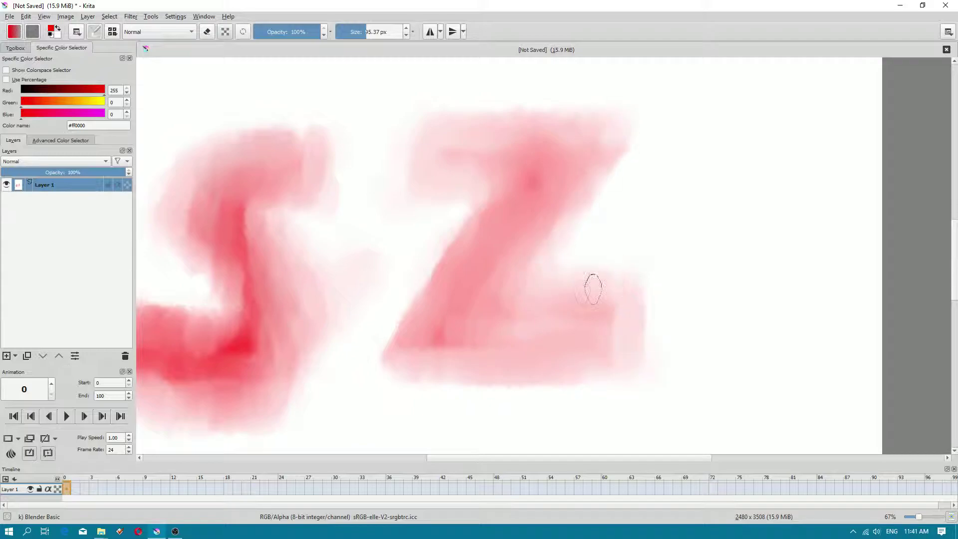
Zoom out and pan until both letters are centred on the page.
{"action": "scroll", "coordinate": [554, 195], "scroll_direction": "down", "scroll_amount": 4}
{"action": "scroll", "coordinate": [422, 241], "scroll_direction": "up", "scroll_amount": 3}
{"action": "left_click_drag", "start_coordinate": [712, 185], "coordinate": [501, 290]}
{"action": "scroll", "coordinate": [530, 257], "scroll_direction": "down", "scroll_amount": 1}
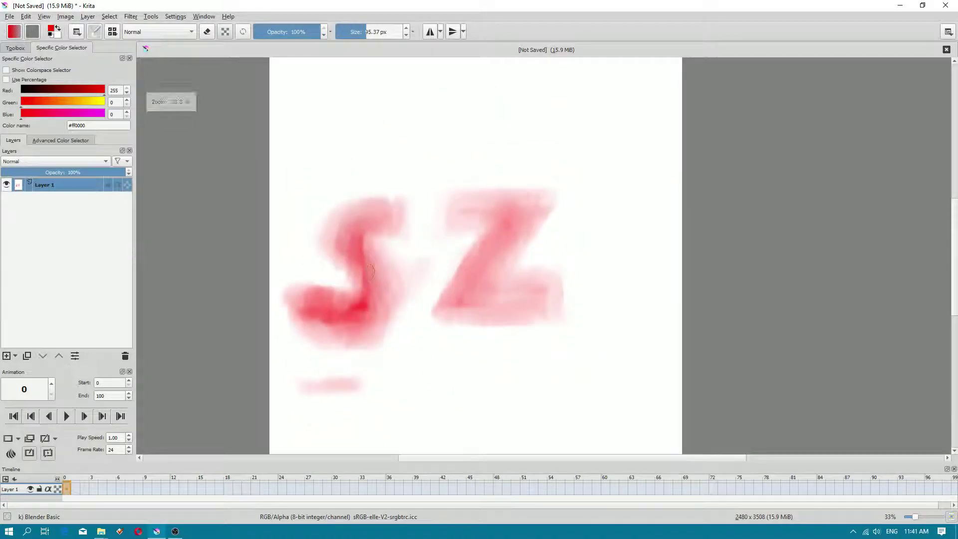
Switch to Wet Paint and paint a light cyan-blue cloud outline below the letters.
{"action": "scroll", "coordinate": [530, 258], "scroll_direction": "up", "scroll_amount": 1}
{"action": "right_click", "coordinate": [348, 164]}
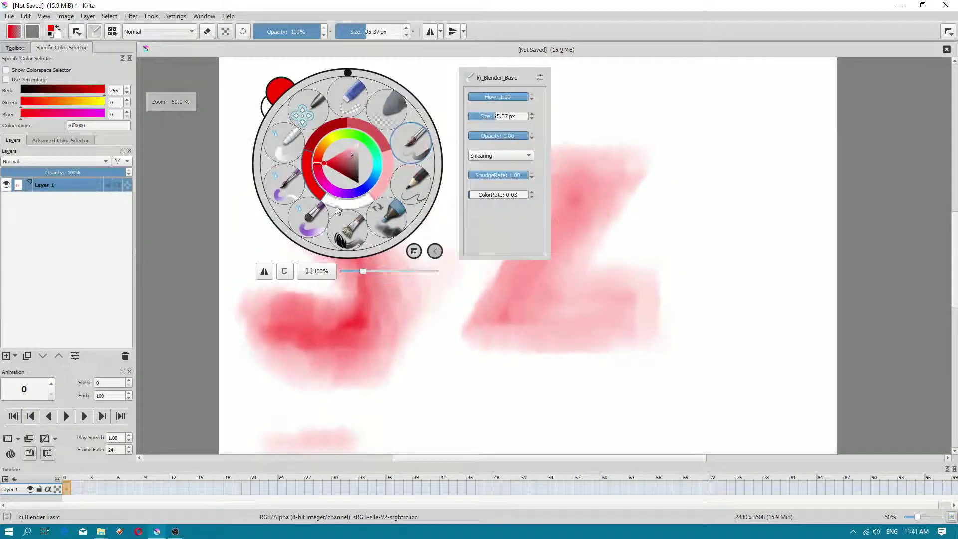
{"action": "left_click", "coordinate": [302, 224]}
{"action": "scroll", "coordinate": [435, 249], "scroll_direction": "down", "scroll_amount": 2}
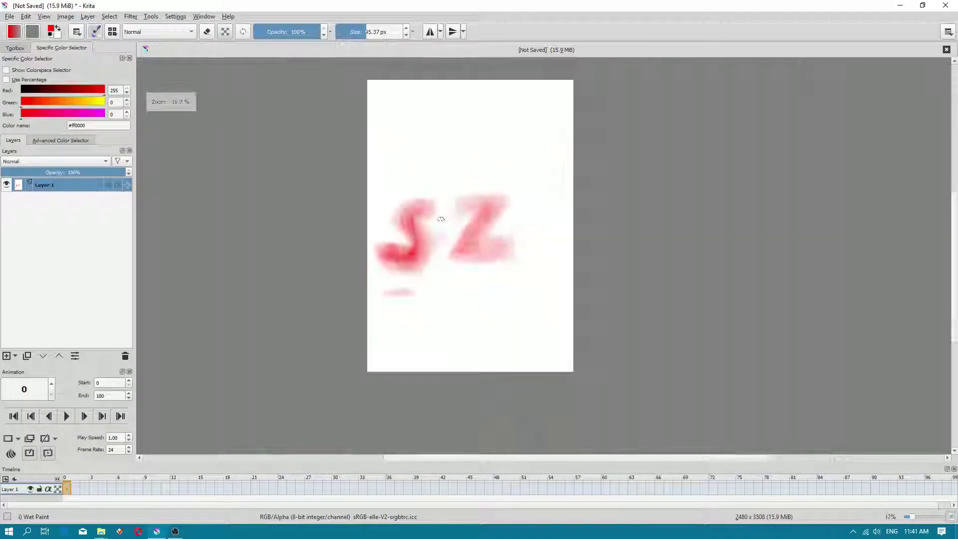
{"action": "scroll", "coordinate": [449, 301], "scroll_direction": "up", "scroll_amount": 1}
{"action": "right_click", "coordinate": [445, 295]}
{"action": "left_click", "coordinate": [455, 310]}
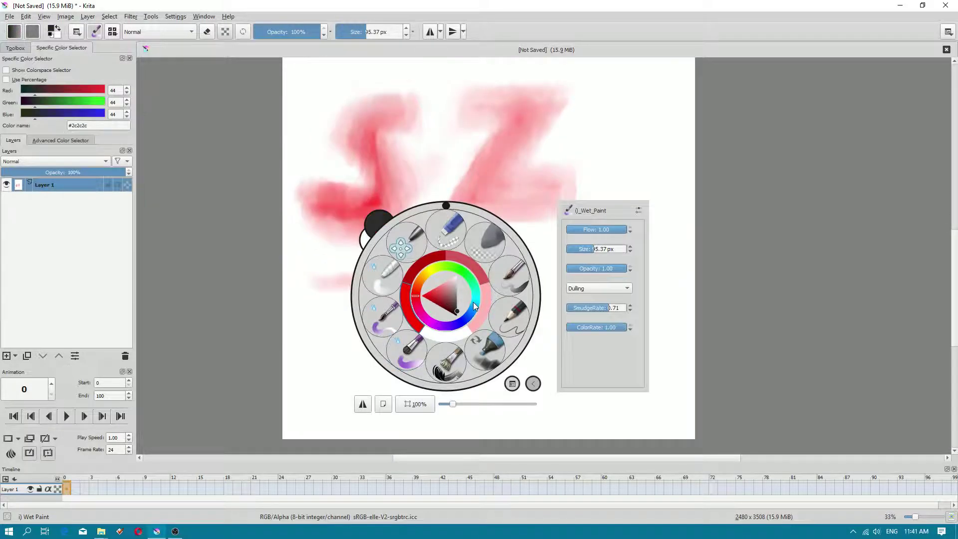
{"action": "mouse_move", "coordinate": [472, 309]}
{"action": "left_mouse_down"}
{"action": "mouse_move", "coordinate": [477, 299]}
{"action": "mouse_move", "coordinate": [441, 310]}
{"action": "mouse_move", "coordinate": [471, 313]}
{"action": "left_mouse_up"}
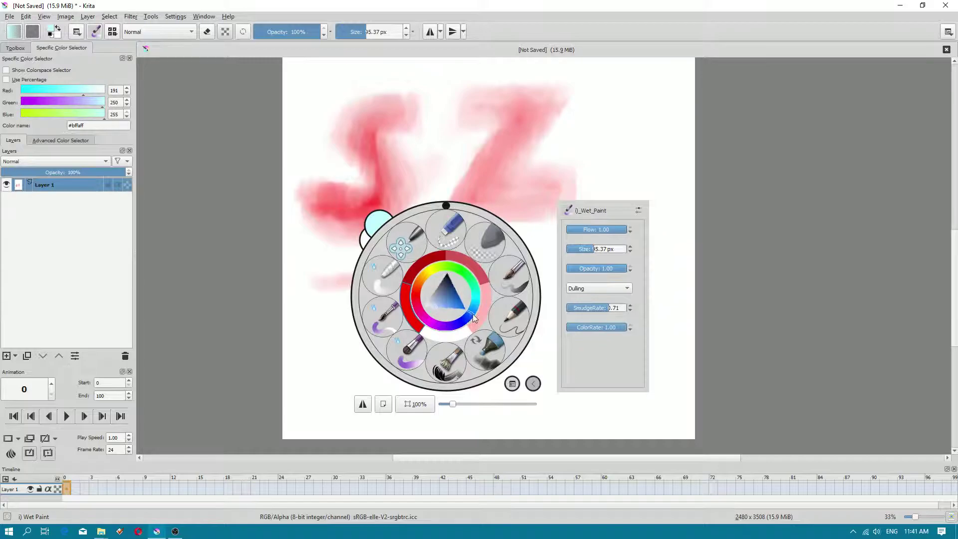
{"action": "left_click", "coordinate": [353, 357]}
{"action": "mouse_move", "coordinate": [353, 358]}
{"action": "left_mouse_down"}
{"action": "mouse_move", "coordinate": [389, 319]}
{"action": "mouse_move", "coordinate": [411, 339]}
{"action": "mouse_move", "coordinate": [497, 328]}
{"action": "mouse_move", "coordinate": [533, 345]}
{"action": "mouse_move", "coordinate": [526, 401]}
{"action": "mouse_move", "coordinate": [486, 414]}
{"action": "mouse_move", "coordinate": [401, 402]}
{"action": "mouse_move", "coordinate": [354, 353]}
{"action": "left_mouse_up"}
Fill the cloud with medium and bright saturated blue strokes.
{"action": "right_click", "coordinate": [355, 259]}
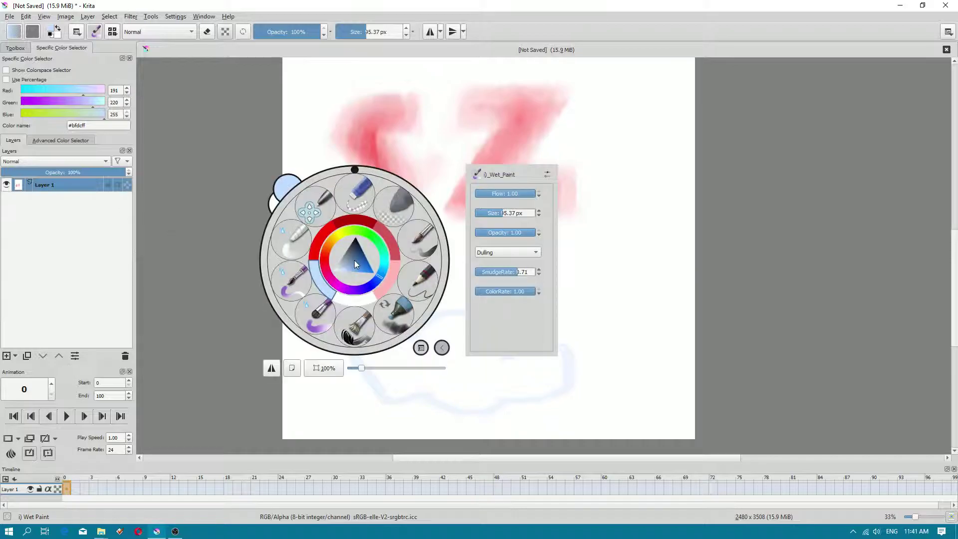
{"action": "left_click", "coordinate": [358, 271]}
{"action": "left_click_drag", "start_coordinate": [391, 283], "coordinate": [392, 285]}
{"action": "left_click", "coordinate": [539, 157]}
{"action": "mouse_move", "coordinate": [461, 349]}
{"action": "left_mouse_down"}
{"action": "mouse_move", "coordinate": [430, 366]}
{"action": "mouse_move", "coordinate": [432, 352]}
{"action": "mouse_move", "coordinate": [424, 354]}
{"action": "mouse_move", "coordinate": [397, 396]}
{"action": "mouse_move", "coordinate": [368, 336]}
{"action": "mouse_move", "coordinate": [369, 365]}
{"action": "mouse_move", "coordinate": [382, 324]}
{"action": "mouse_move", "coordinate": [403, 329]}
{"action": "mouse_move", "coordinate": [409, 343]}
{"action": "mouse_move", "coordinate": [443, 320]}
{"action": "mouse_move", "coordinate": [478, 324]}
{"action": "mouse_move", "coordinate": [499, 362]}
{"action": "mouse_move", "coordinate": [554, 356]}
{"action": "mouse_move", "coordinate": [556, 378]}
{"action": "mouse_move", "coordinate": [467, 408]}
{"action": "mouse_move", "coordinate": [422, 392]}
{"action": "mouse_move", "coordinate": [415, 370]}
{"action": "mouse_move", "coordinate": [396, 387]}
{"action": "mouse_move", "coordinate": [386, 354]}
{"action": "mouse_move", "coordinate": [391, 391]}
{"action": "mouse_move", "coordinate": [387, 330]}
{"action": "mouse_move", "coordinate": [409, 372]}
{"action": "mouse_move", "coordinate": [411, 348]}
{"action": "mouse_move", "coordinate": [463, 325]}
{"action": "mouse_move", "coordinate": [490, 353]}
{"action": "mouse_move", "coordinate": [549, 364]}
{"action": "mouse_move", "coordinate": [471, 398]}
{"action": "mouse_move", "coordinate": [421, 374]}
{"action": "left_mouse_up"}
Paint the blue cloud's centre dark navy with the brush enlarged to about 133 px.
{"action": "scroll", "coordinate": [422, 375], "scroll_direction": "up", "scroll_amount": 1}
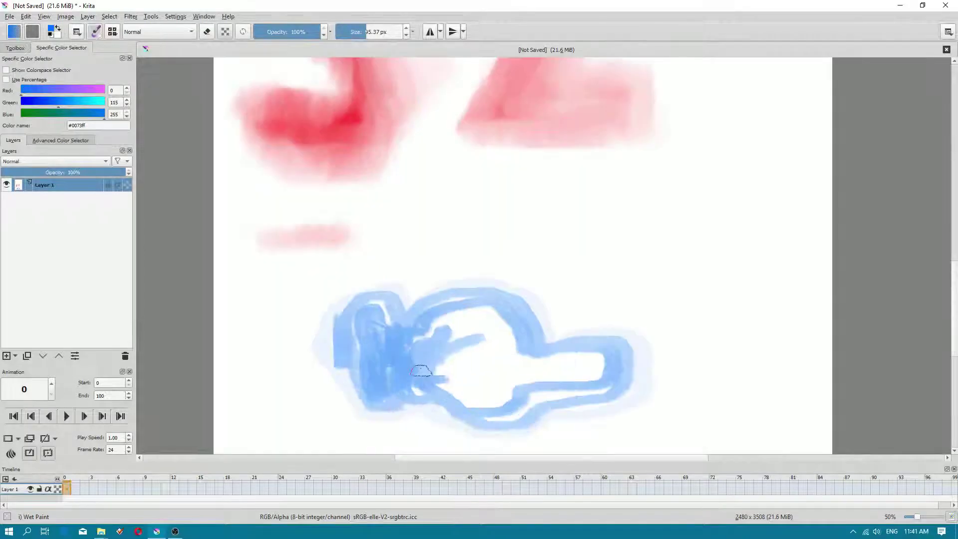
{"action": "right_click", "coordinate": [429, 284]}
{"action": "left_click", "coordinate": [438, 278]}
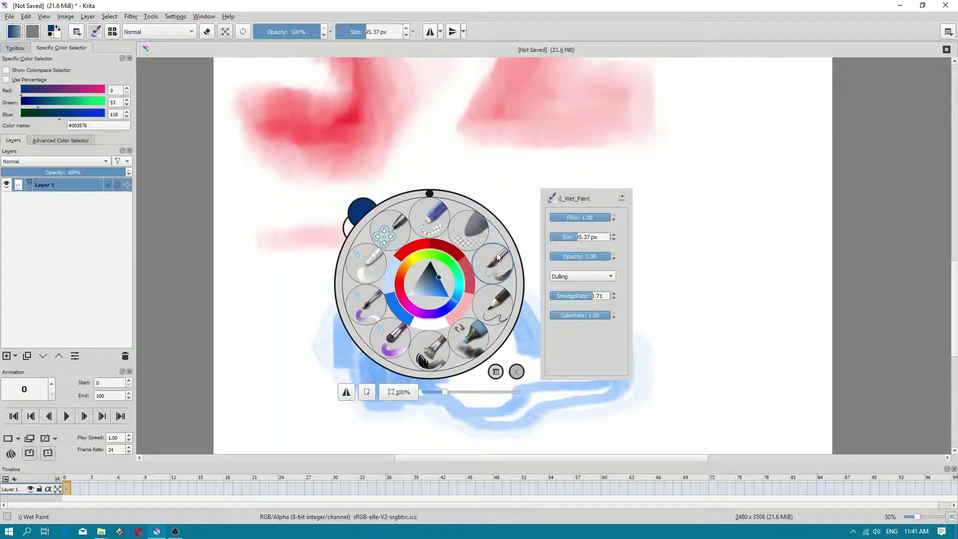
{"action": "left_click", "coordinate": [581, 238]}
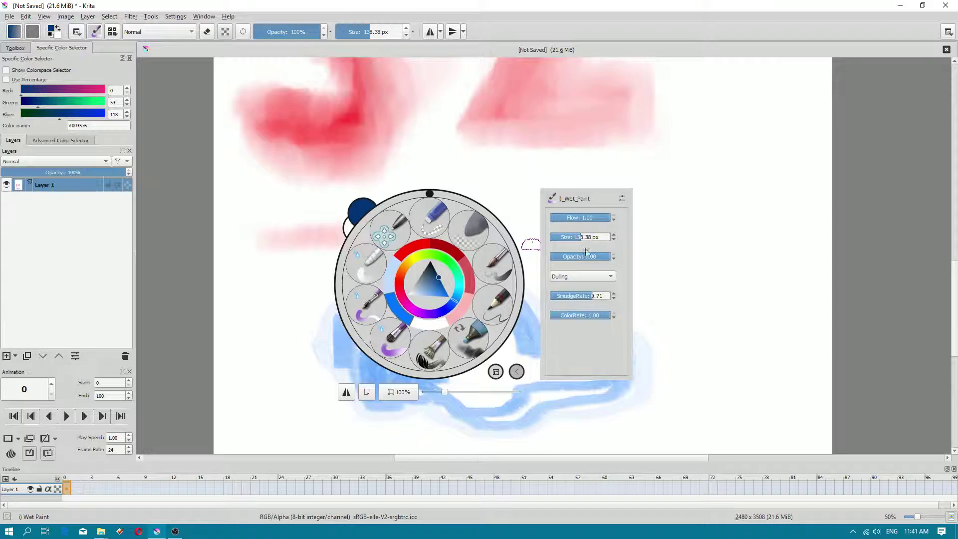
{"action": "left_click", "coordinate": [702, 241]}
{"action": "mouse_move", "coordinate": [471, 333]}
{"action": "left_mouse_down"}
{"action": "mouse_move", "coordinate": [452, 357]}
{"action": "mouse_move", "coordinate": [494, 395]}
{"action": "mouse_move", "coordinate": [457, 389]}
{"action": "mouse_move", "coordinate": [514, 399]}
{"action": "mouse_move", "coordinate": [519, 364]}
{"action": "mouse_move", "coordinate": [579, 363]}
{"action": "mouse_move", "coordinate": [499, 356]}
{"action": "mouse_move", "coordinate": [468, 313]}
{"action": "mouse_move", "coordinate": [474, 335]}
{"action": "mouse_move", "coordinate": [419, 350]}
{"action": "mouse_move", "coordinate": [424, 335]}
{"action": "left_mouse_up"}
Switch to Blender Basic and smudge the navy into the cloud's lower part and edge.
{"action": "right_click", "coordinate": [404, 319]}
{"action": "left_click", "coordinate": [356, 346]}
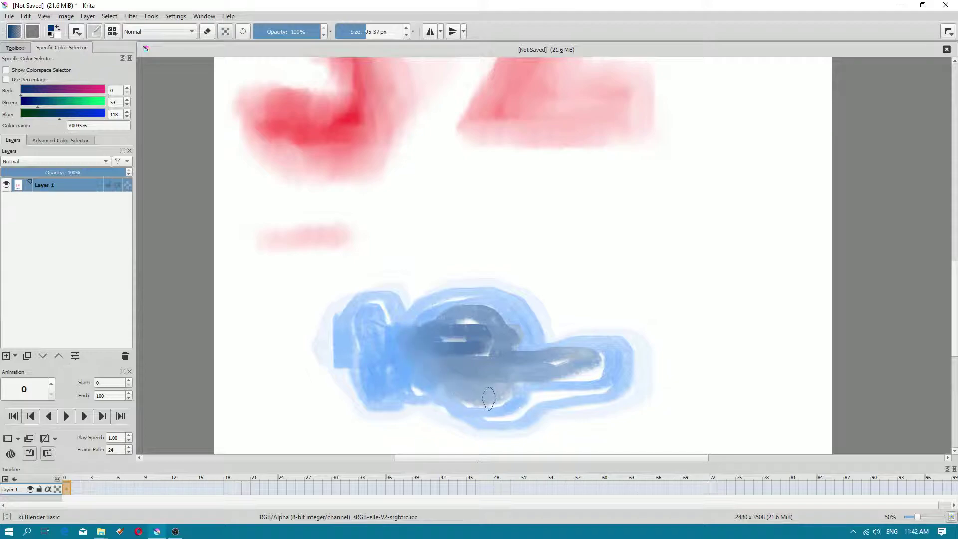
{"action": "mouse_move", "coordinate": [475, 404]}
{"action": "left_mouse_down"}
{"action": "mouse_move", "coordinate": [396, 394]}
{"action": "mouse_move", "coordinate": [348, 367]}
{"action": "mouse_move", "coordinate": [359, 386]}
{"action": "mouse_move", "coordinate": [333, 354]}
{"action": "mouse_move", "coordinate": [329, 332]}
{"action": "mouse_move", "coordinate": [364, 304]}
{"action": "mouse_move", "coordinate": [388, 305]}
{"action": "mouse_move", "coordinate": [396, 318]}
{"action": "mouse_move", "coordinate": [451, 295]}
{"action": "mouse_move", "coordinate": [511, 303]}
{"action": "mouse_move", "coordinate": [429, 322]}
{"action": "left_mouse_up"}
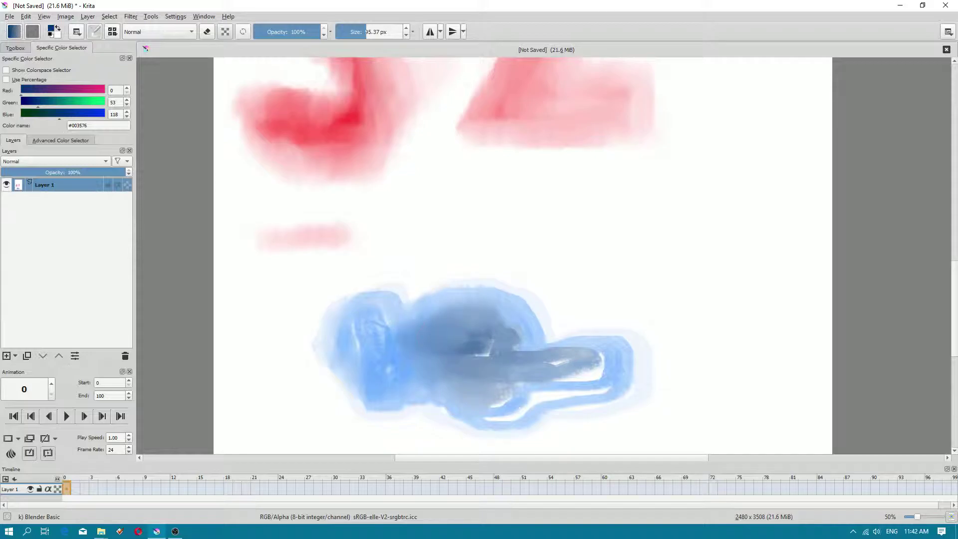
{"action": "mouse_move", "coordinate": [518, 405]}
{"action": "left_mouse_down"}
{"action": "mouse_move", "coordinate": [524, 417]}
{"action": "mouse_move", "coordinate": [584, 381]}
{"action": "left_mouse_up"}
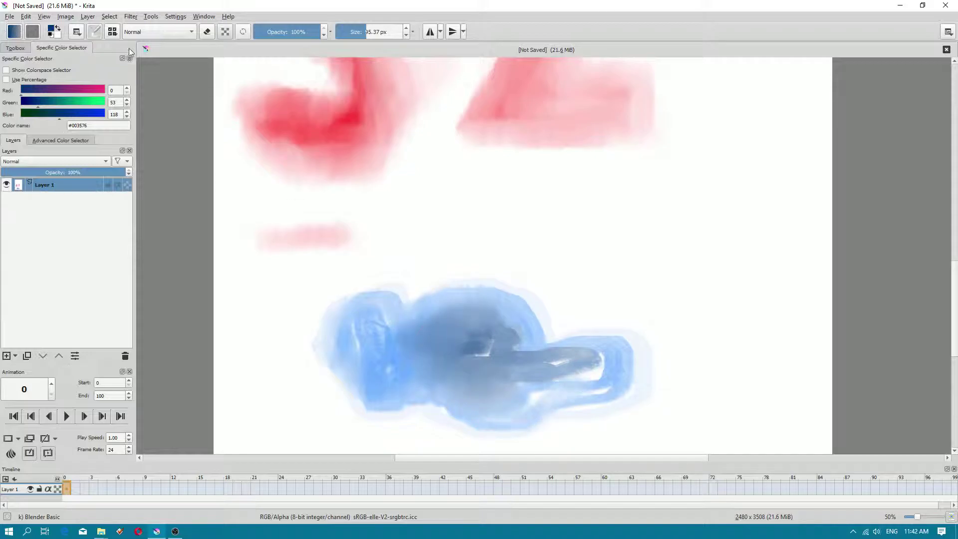
{"action": "left_click", "coordinate": [112, 32]}
Review the Blender Basic brush's tip shape, scatter, smudge radius, smudge length and spacing settings.
{"action": "left_click", "coordinate": [94, 31]}
{"action": "left_click", "coordinate": [94, 31]}
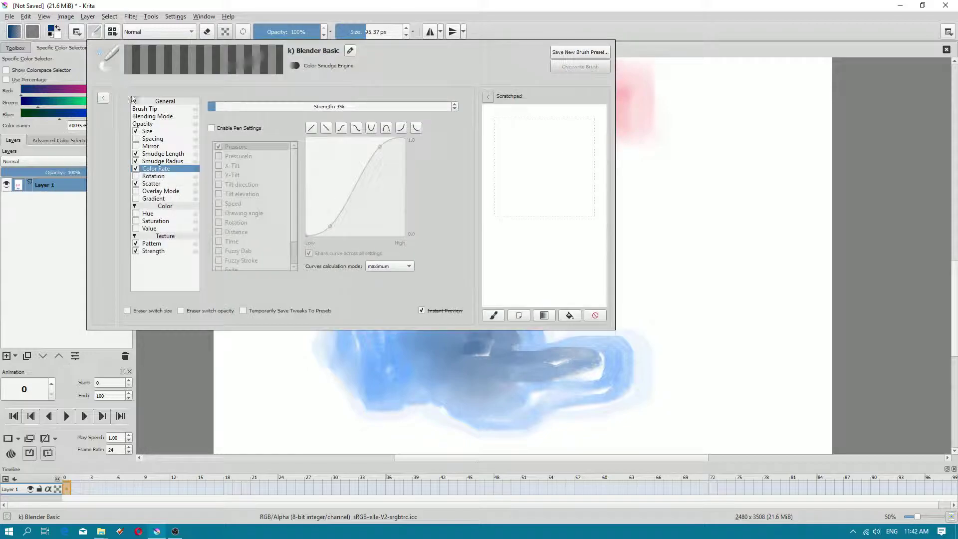
{"action": "left_click", "coordinate": [150, 109]}
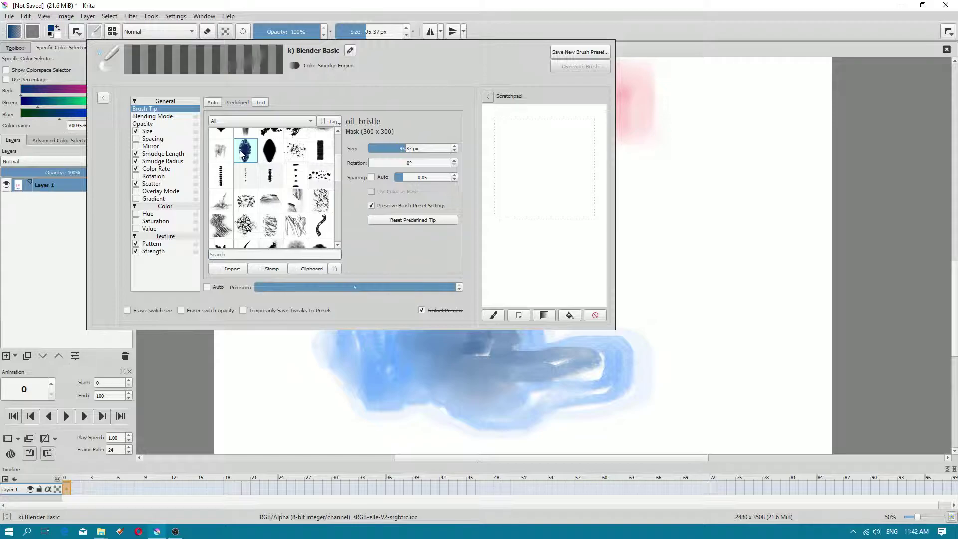
{"action": "left_click", "coordinate": [159, 183]}
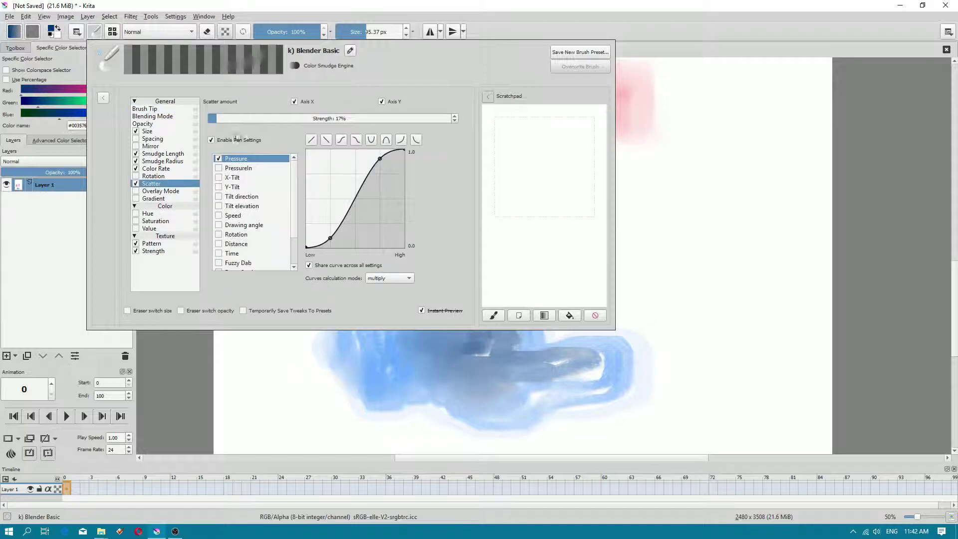
{"action": "left_click", "coordinate": [160, 163]}
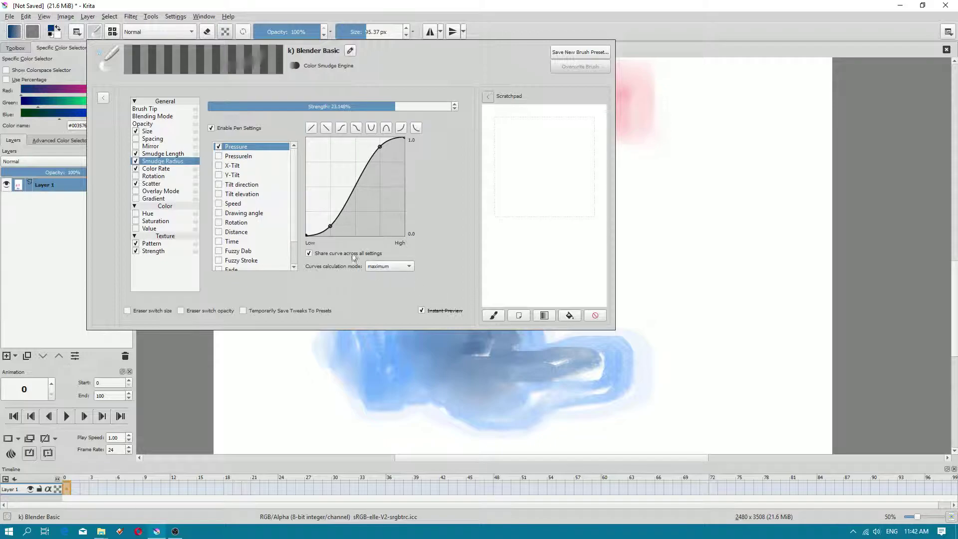
{"action": "left_click", "coordinate": [161, 154]}
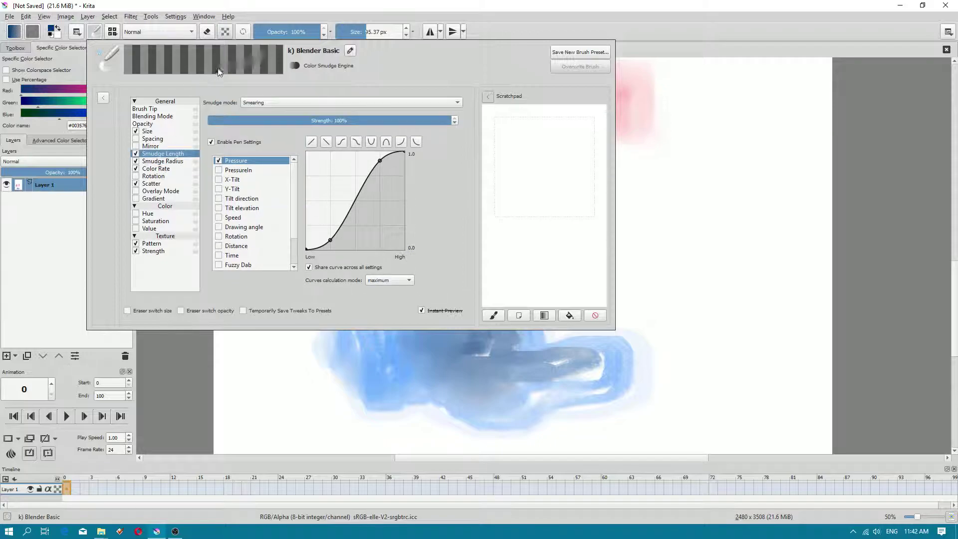
{"action": "left_click", "coordinate": [156, 139]}
Enable S-curve pressure spacing at 4% strength in maximum mode, and overwrite the preset.
{"action": "left_click", "coordinate": [135, 139]}
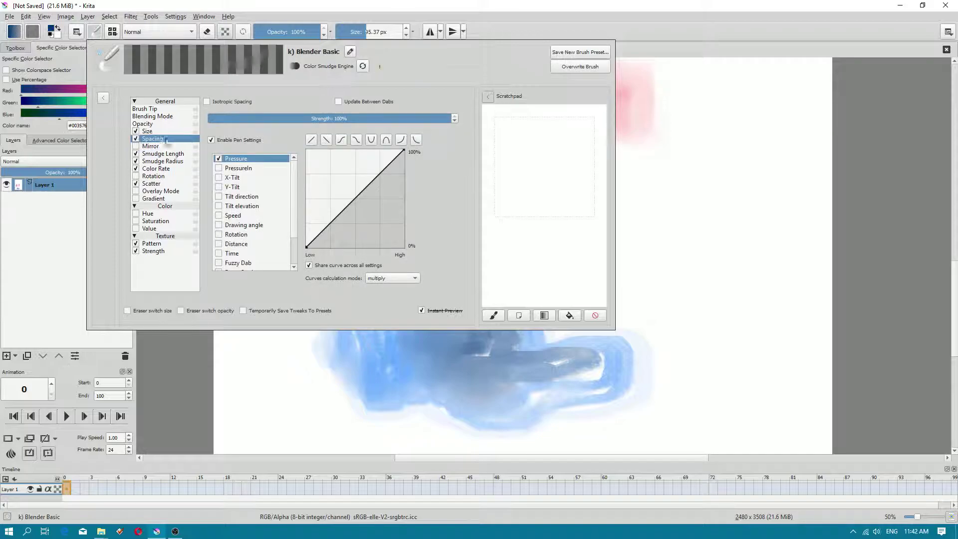
{"action": "left_click", "coordinate": [340, 141]}
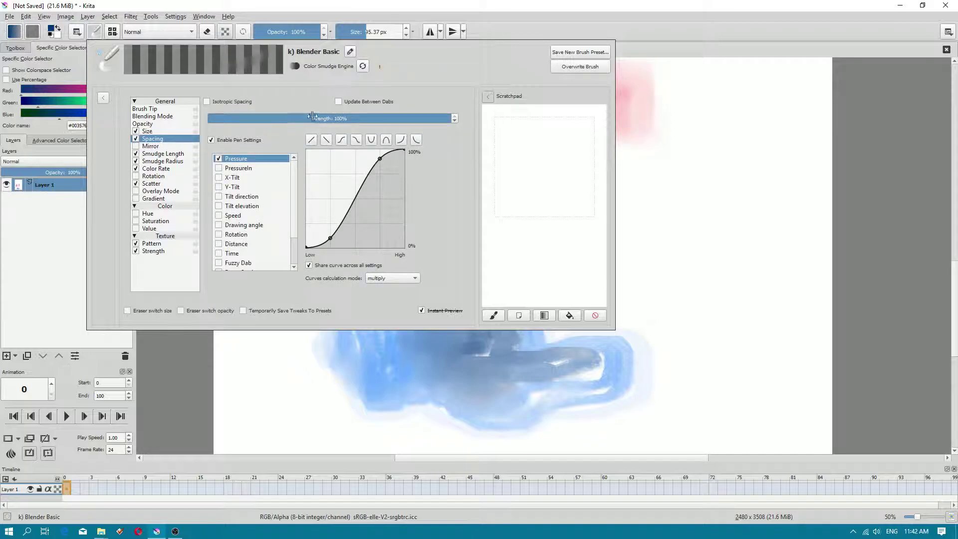
{"action": "left_click_drag", "start_coordinate": [314, 116], "coordinate": [227, 116]}
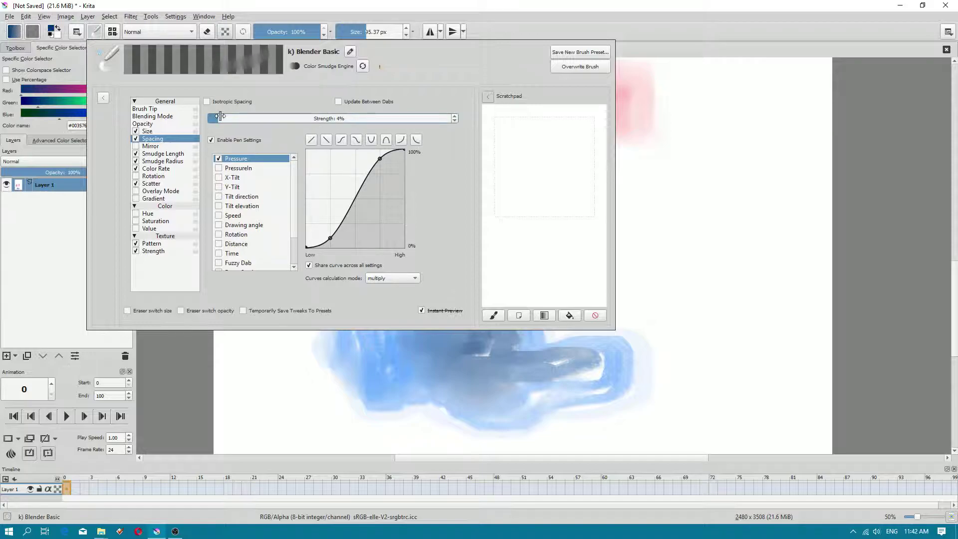
{"action": "left_click", "coordinate": [377, 281]}
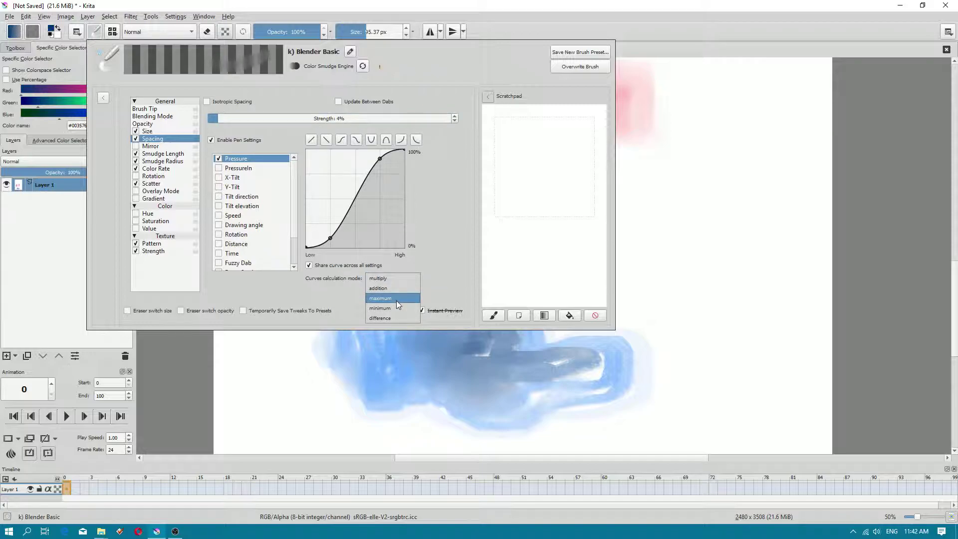
{"action": "left_click", "coordinate": [397, 300]}
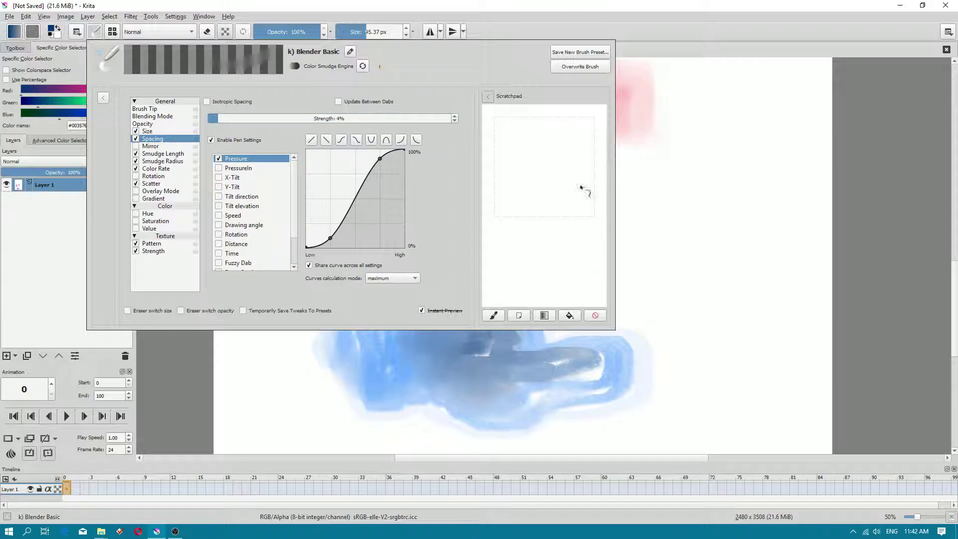
{"action": "left_click", "coordinate": [576, 68]}
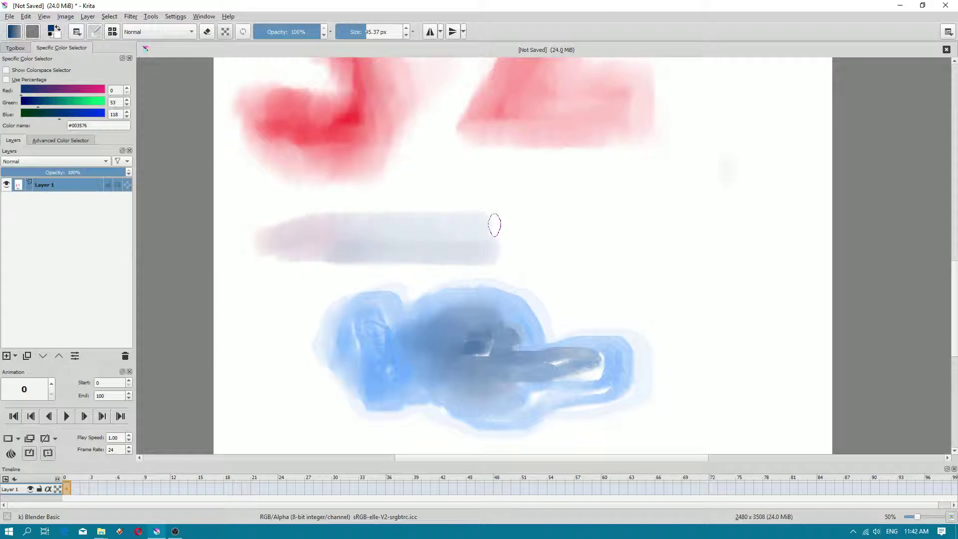
{"action": "mouse_move", "coordinate": [323, 344]}
{"action": "left_mouse_down"}
{"action": "mouse_move", "coordinate": [261, 337]}
{"action": "mouse_move", "coordinate": [350, 296]}
{"action": "mouse_move", "coordinate": [480, 283]}
{"action": "left_mouse_up"}
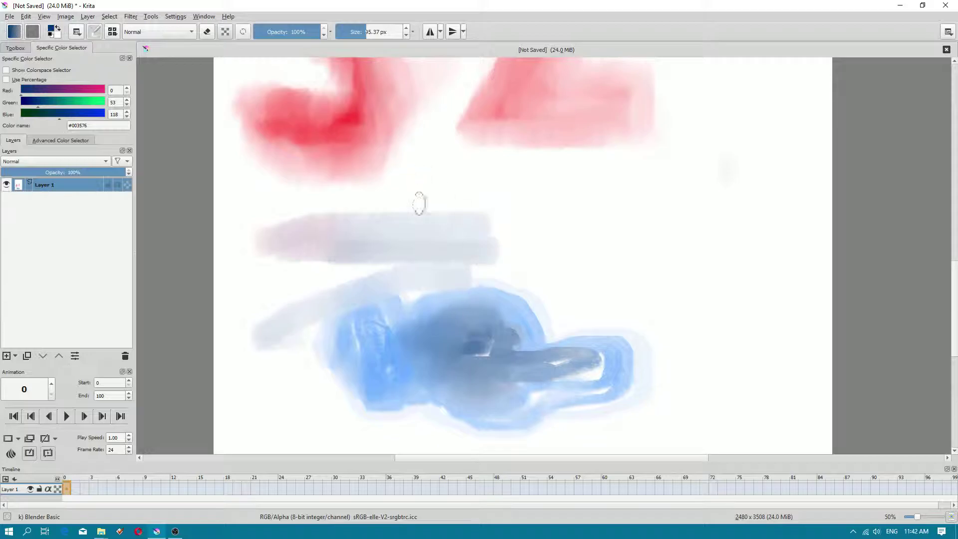
{"action": "key", "text": "ctrl+z"}
{"action": "key", "text": "ctrl+z"}
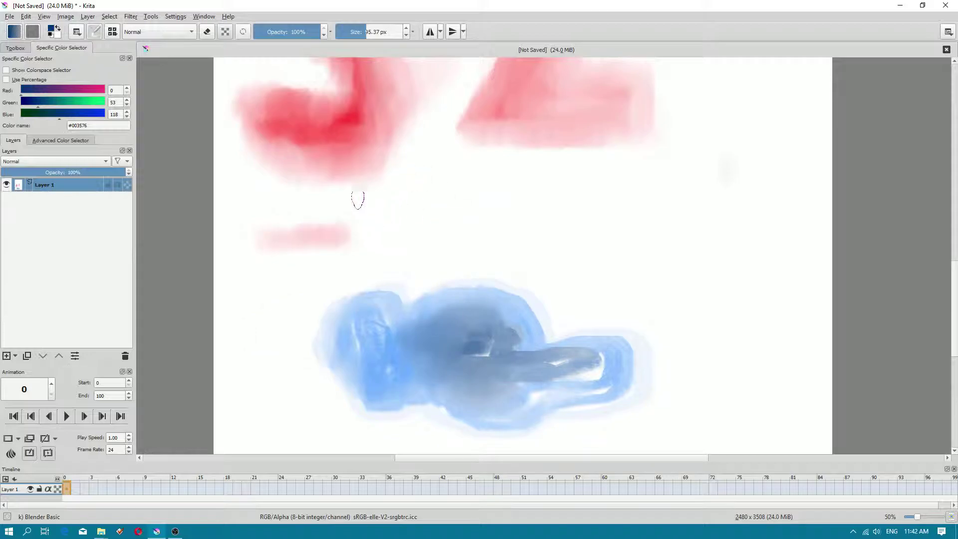
{"action": "right_click", "coordinate": [358, 200]}
{"action": "left_click", "coordinate": [100, 32]}
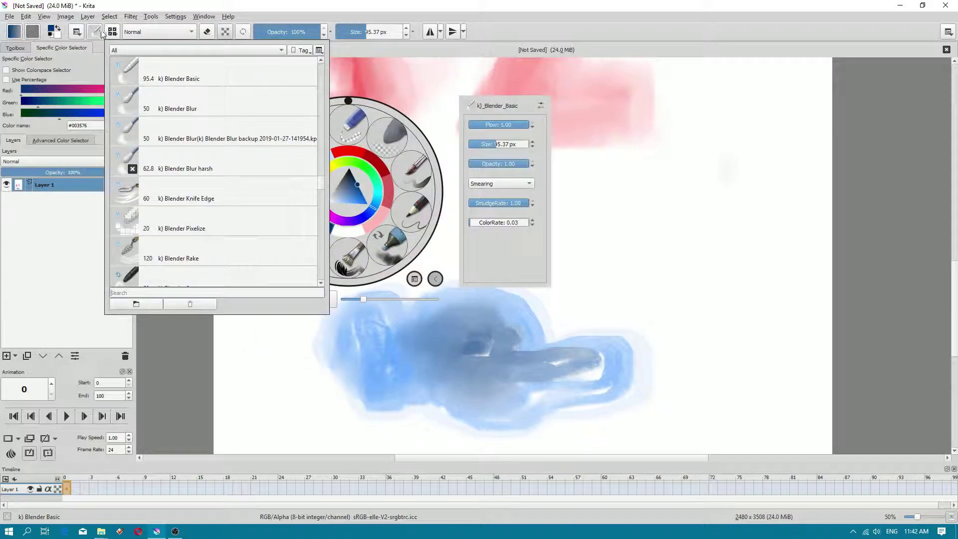
Turn spacing off for the Blender Basic brush and close its settings.
{"action": "left_click", "coordinate": [95, 31]}
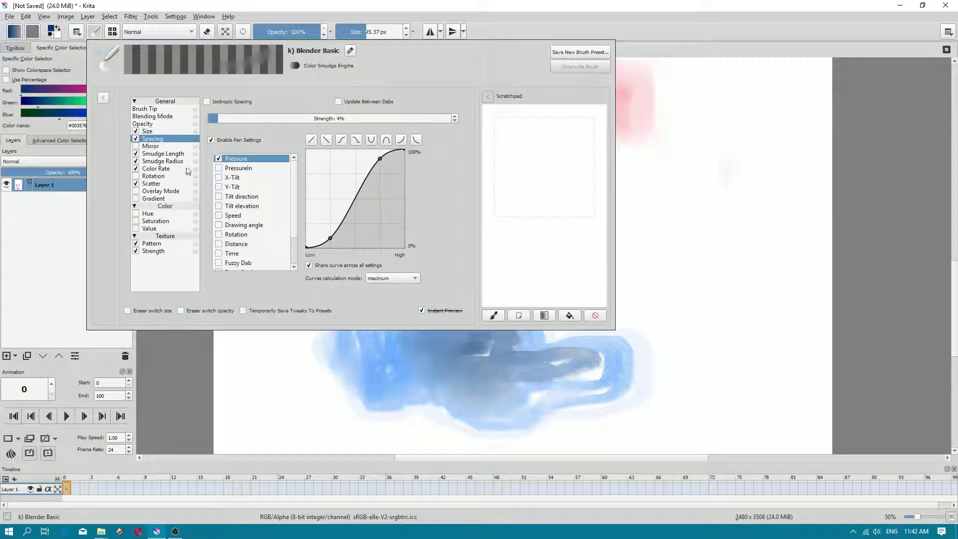
{"action": "left_click", "coordinate": [136, 139]}
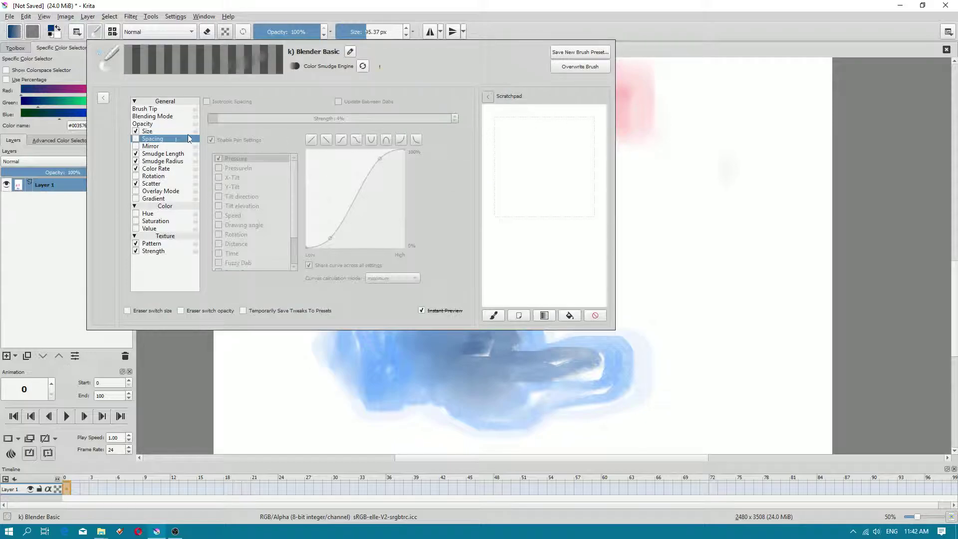
{"action": "left_click", "coordinate": [752, 157]}
{"action": "right_click", "coordinate": [499, 163]}
{"action": "left_click", "coordinate": [349, 150]}
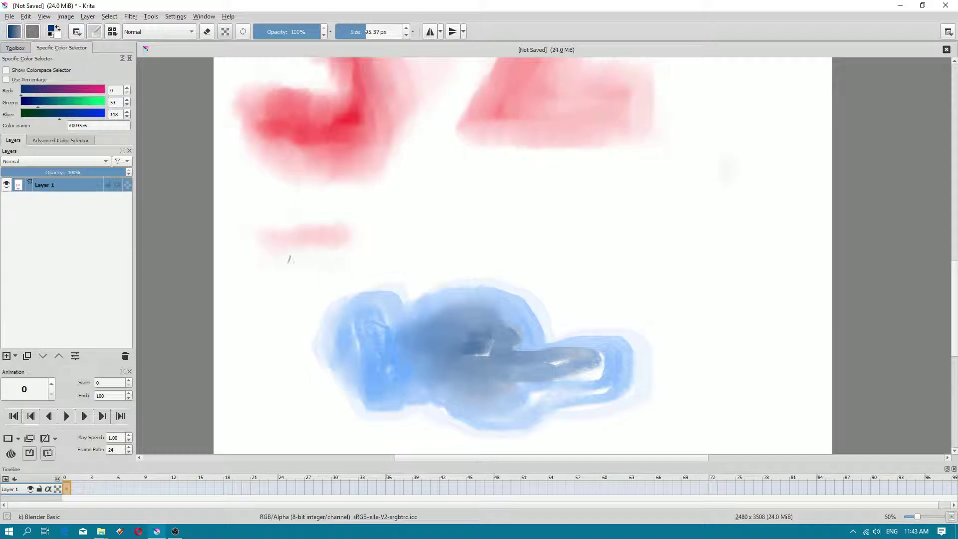
Turn spacing back on, smudge a test stroke above the blue cloud, then undo it.
{"action": "left_click", "coordinate": [95, 31]}
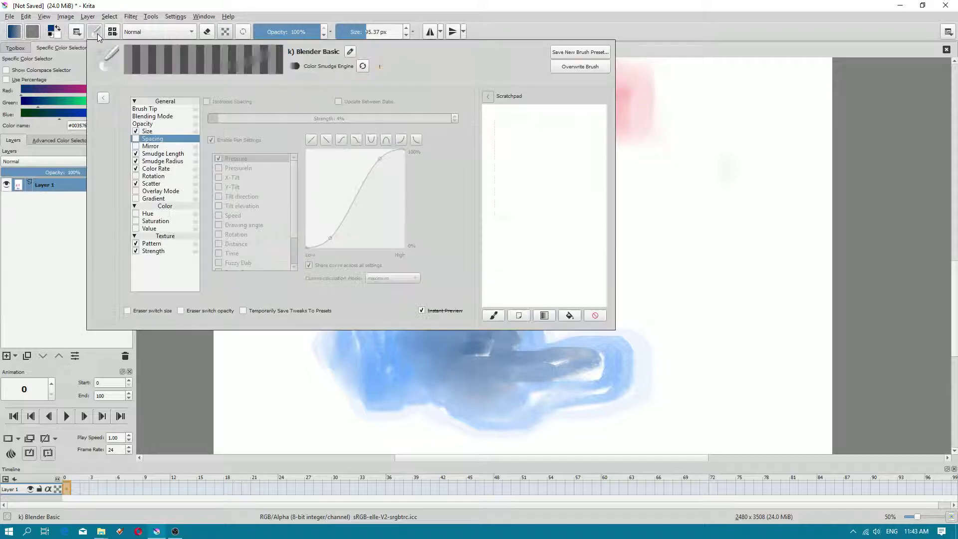
{"action": "left_click", "coordinate": [135, 139]}
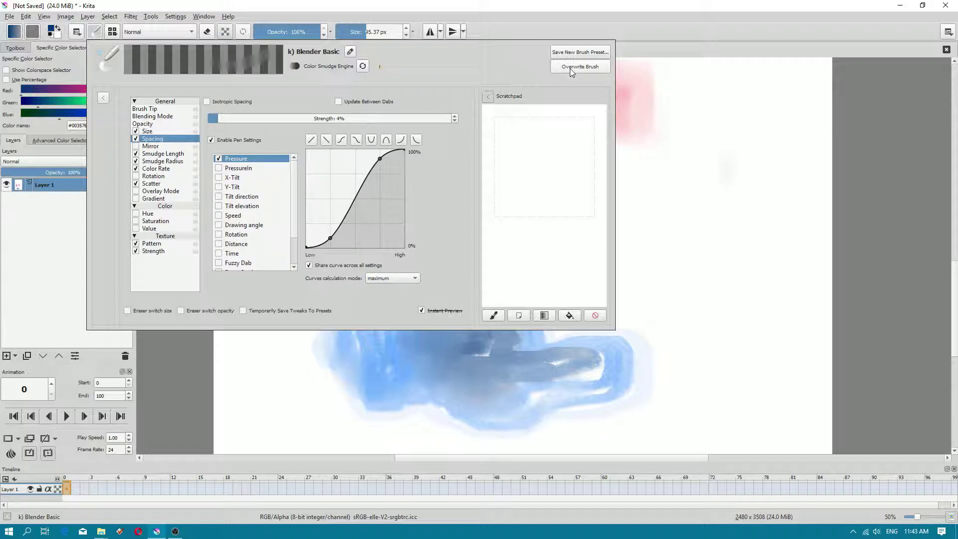
{"action": "left_click", "coordinate": [670, 149]}
{"action": "mouse_move", "coordinate": [396, 294]}
{"action": "left_mouse_down"}
{"action": "mouse_move", "coordinate": [388, 297]}
{"action": "mouse_move", "coordinate": [459, 289]}
{"action": "mouse_move", "coordinate": [417, 295]}
{"action": "left_mouse_up"}
{"action": "key", "text": "ctrl+z"}
Make three trial smudge strokes above the blue cloud, undoing each with Ctrl+Z.
{"action": "left_click_drag", "start_coordinate": [469, 213], "coordinate": [577, 212]}
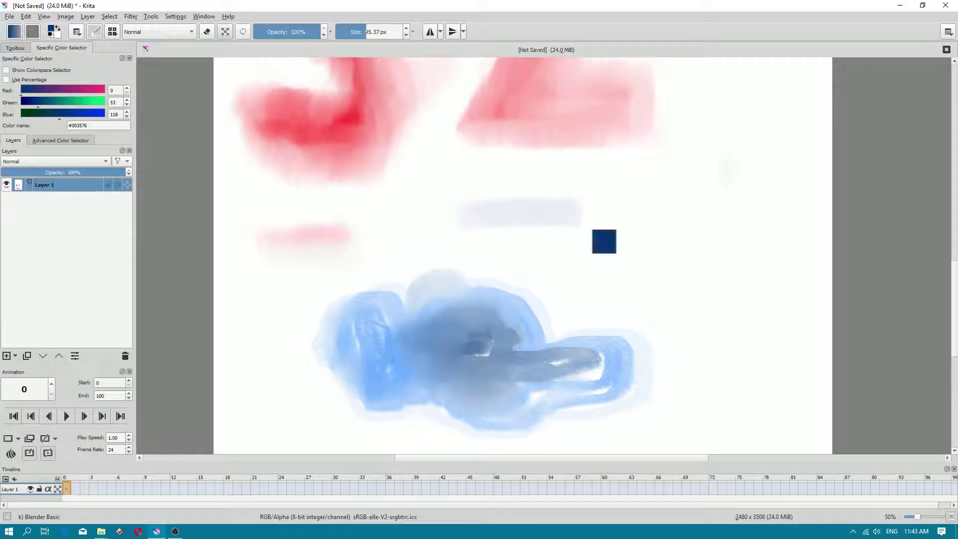
{"action": "key", "text": "ctrl+z"}
{"action": "key", "text": "ctrl+z"}
{"action": "mouse_move", "coordinate": [494, 278]}
{"action": "left_mouse_down"}
{"action": "mouse_move", "coordinate": [442, 277]}
{"action": "mouse_move", "coordinate": [421, 295]}
{"action": "mouse_move", "coordinate": [487, 274]}
{"action": "mouse_move", "coordinate": [511, 289]}
{"action": "left_mouse_up"}
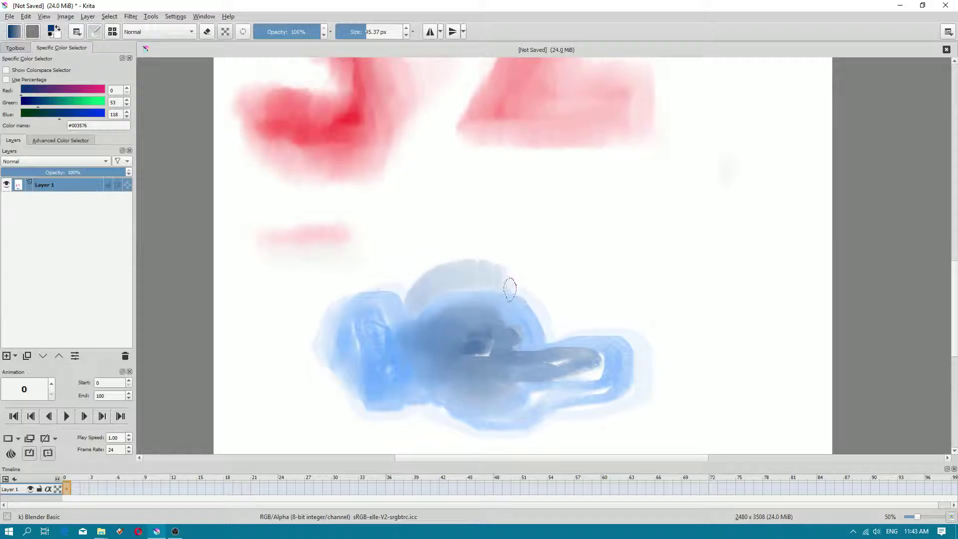
{"action": "key", "text": "ctrl+z"}
{"action": "right_click", "coordinate": [488, 235]}
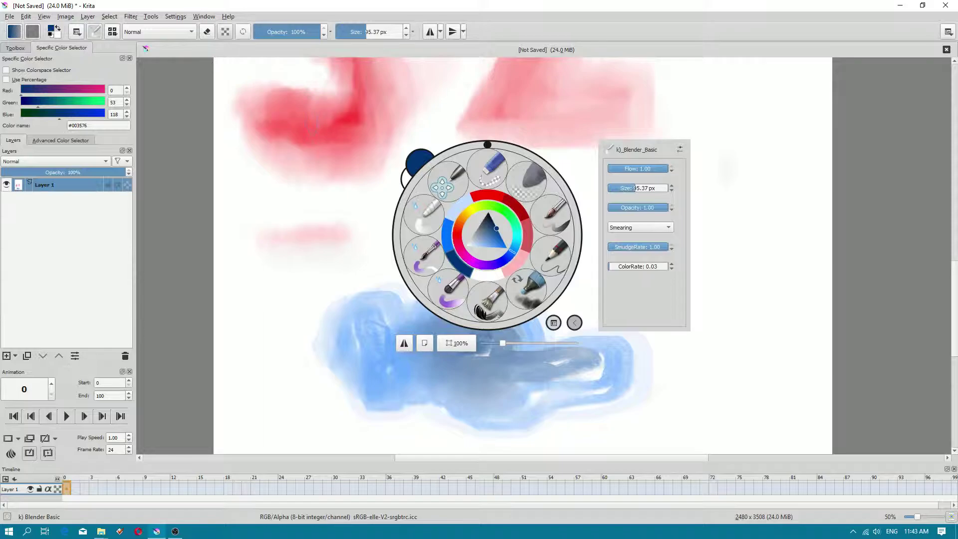
{"action": "left_click", "coordinate": [312, 122]}
{"action": "left_click_drag", "start_coordinate": [280, 213], "coordinate": [508, 222]}
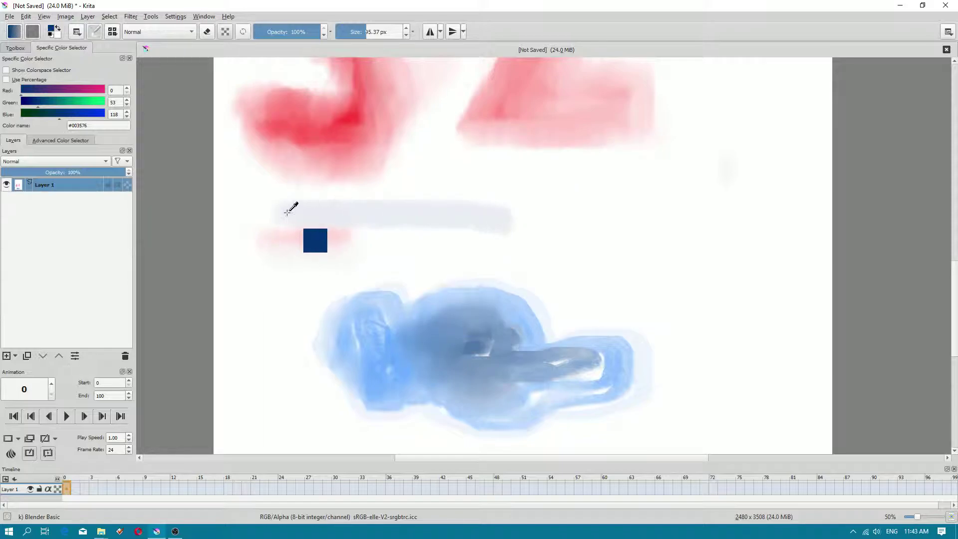
{"action": "key", "text": "ctrl+z"}
Turn spacing off in the Blender Basic settings and briefly try overlay mode on and off.
{"action": "left_click", "coordinate": [112, 32]}
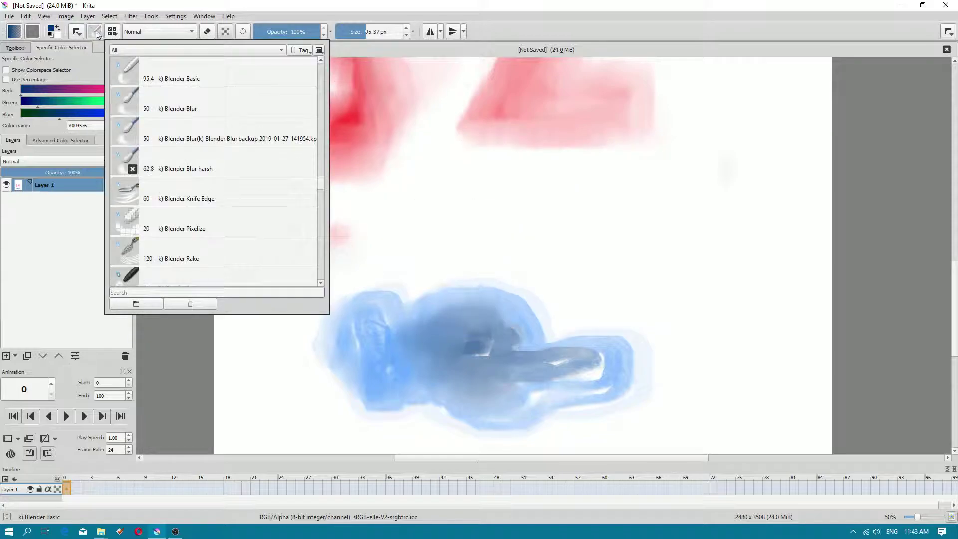
{"action": "left_click", "coordinate": [96, 33]}
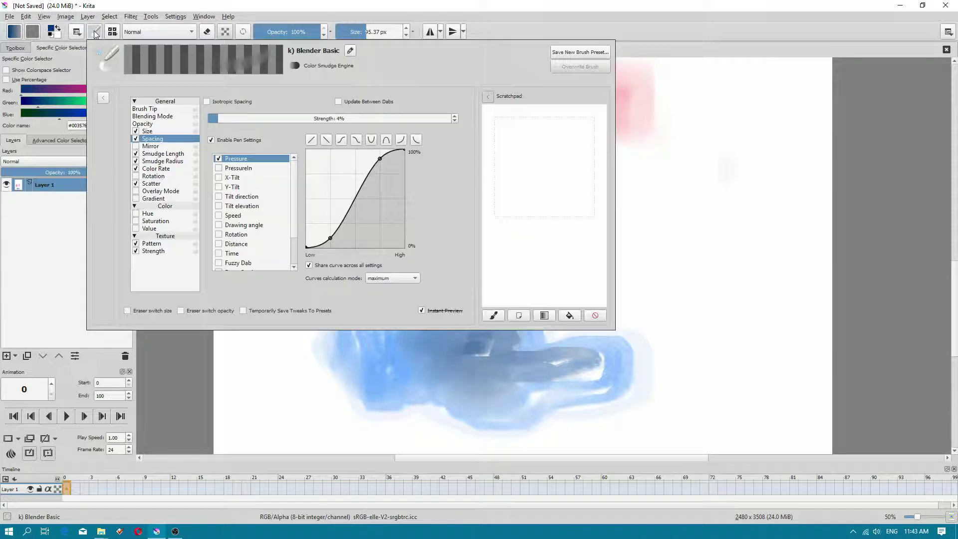
{"action": "left_click", "coordinate": [137, 139]}
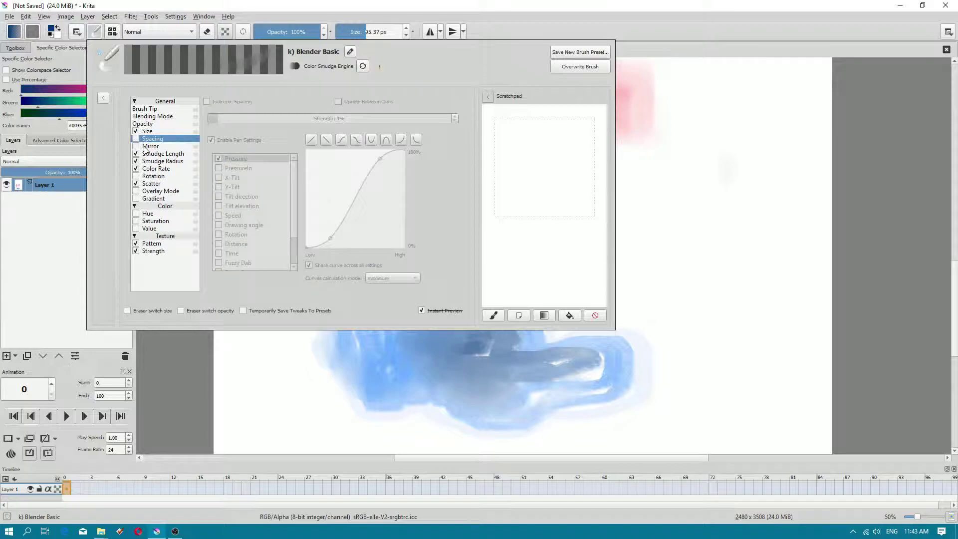
{"action": "left_click", "coordinate": [170, 154]}
{"action": "left_click", "coordinate": [161, 176]}
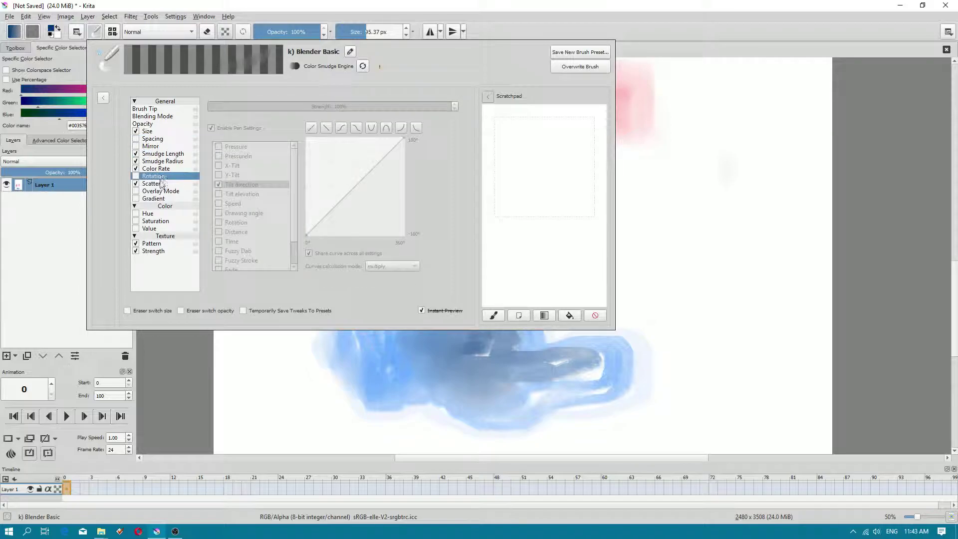
{"action": "left_click", "coordinate": [161, 184]}
{"action": "left_click", "coordinate": [164, 191]}
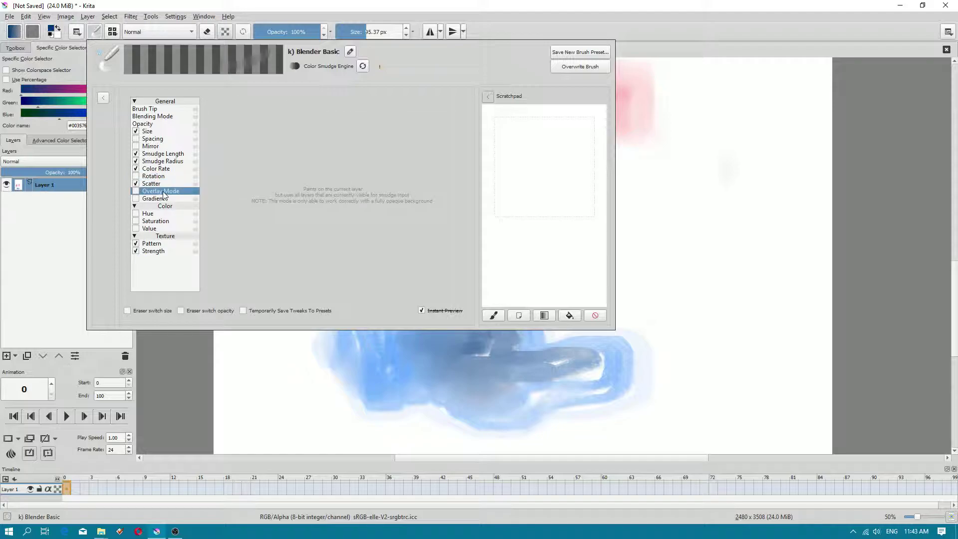
{"action": "left_click", "coordinate": [136, 191]}
{"action": "left_click", "coordinate": [137, 193]}
Enable Gradient with an S-shaped pressure curve at 36% strength.
{"action": "left_click", "coordinate": [157, 198]}
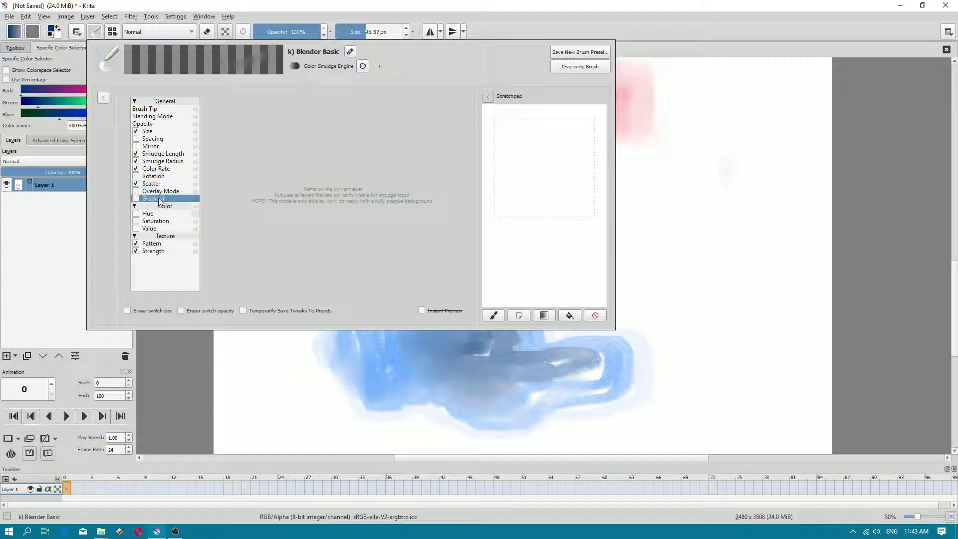
{"action": "left_click", "coordinate": [136, 198]}
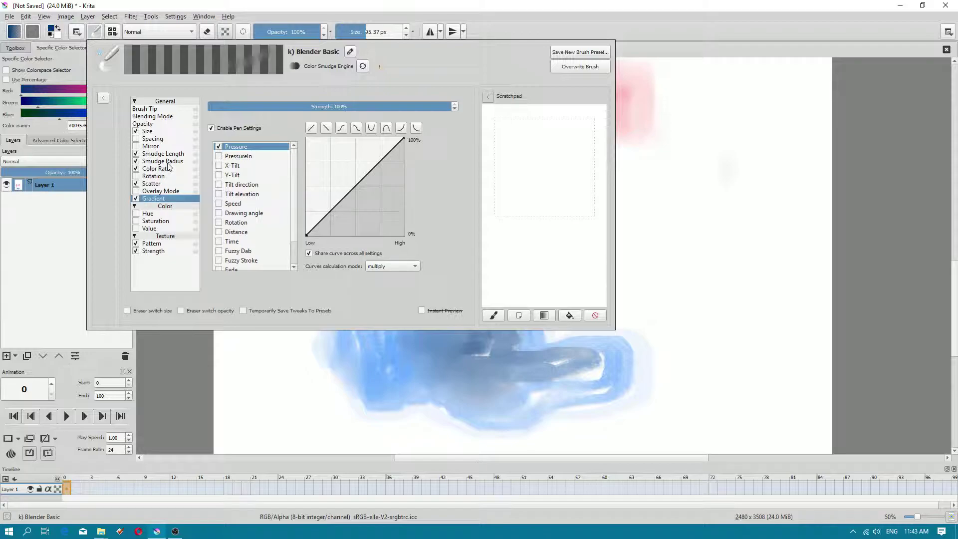
{"action": "left_click", "coordinate": [342, 127]}
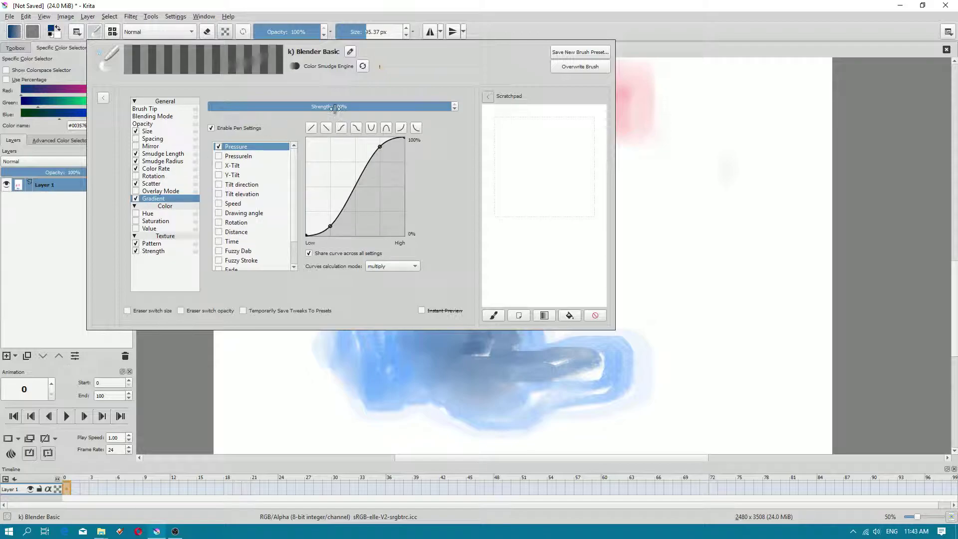
{"action": "left_click_drag", "start_coordinate": [330, 106], "coordinate": [292, 104]}
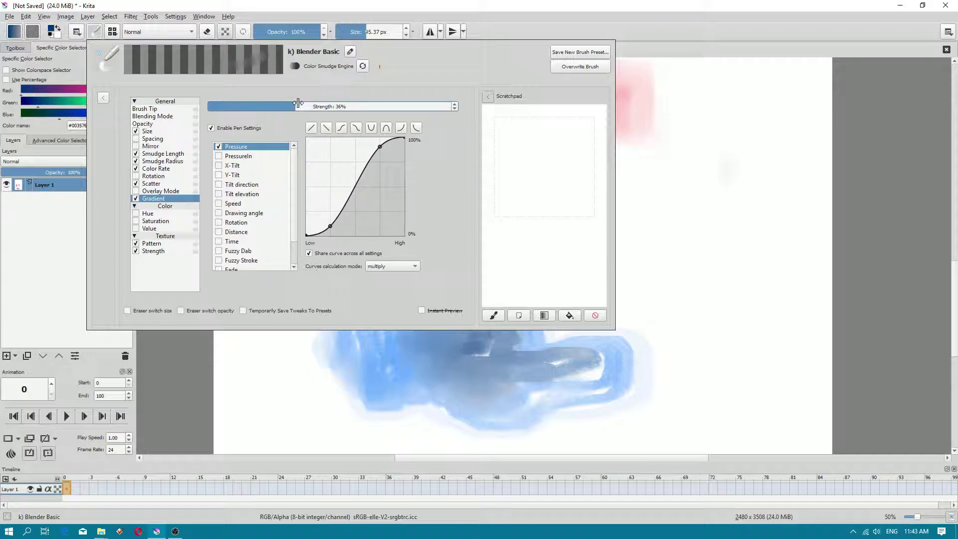
{"action": "left_click", "coordinate": [224, 158]}
{"action": "left_click", "coordinate": [230, 148]}
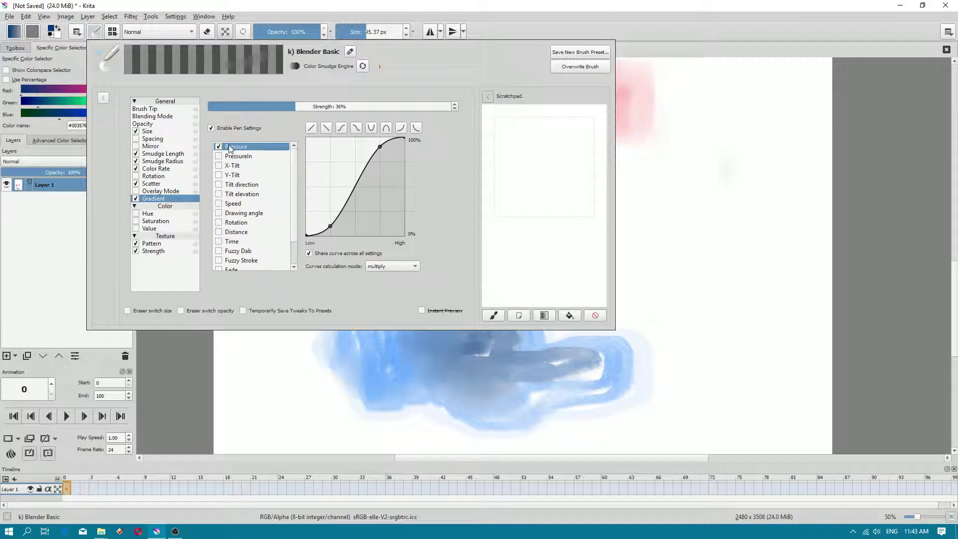
{"action": "left_click", "coordinate": [394, 267]}
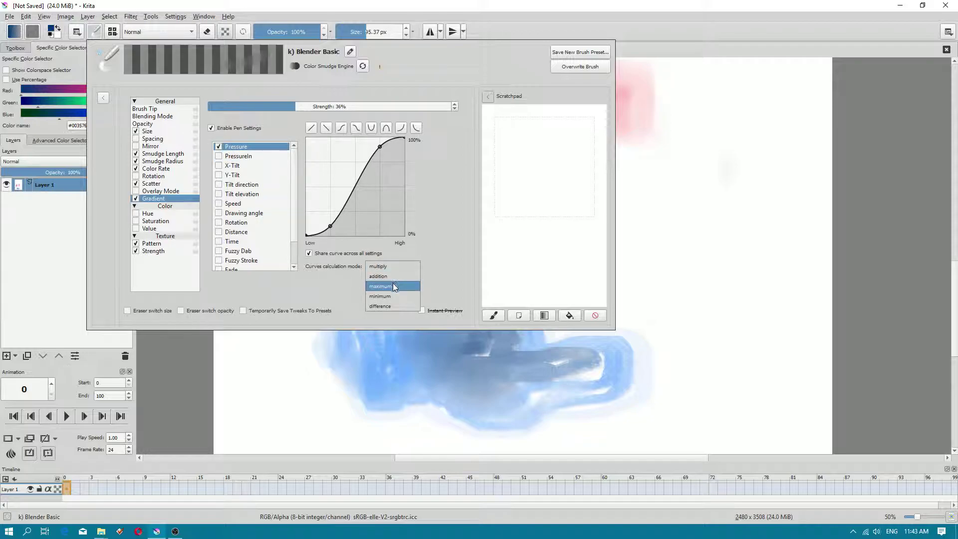
Smudge the blue cloud's upper edge and blend the dark navy bar inside it.
{"action": "left_click", "coordinate": [644, 114]}
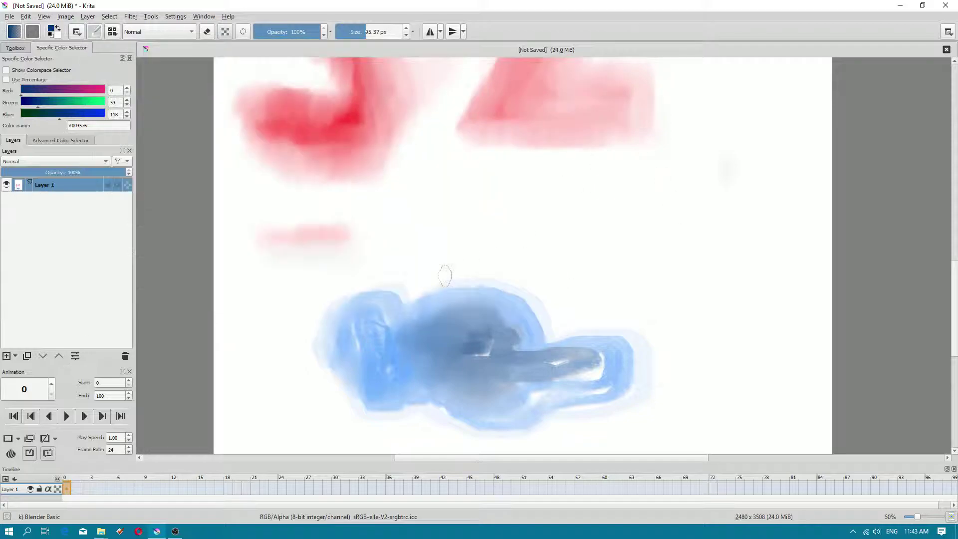
{"action": "mouse_move", "coordinate": [446, 276]}
{"action": "left_mouse_down"}
{"action": "mouse_move", "coordinate": [499, 287]}
{"action": "mouse_move", "coordinate": [343, 297]}
{"action": "mouse_move", "coordinate": [358, 297]}
{"action": "mouse_move", "coordinate": [320, 318]}
{"action": "mouse_move", "coordinate": [309, 363]}
{"action": "mouse_move", "coordinate": [335, 379]}
{"action": "mouse_move", "coordinate": [320, 337]}
{"action": "mouse_move", "coordinate": [325, 372]}
{"action": "mouse_move", "coordinate": [322, 363]}
{"action": "mouse_move", "coordinate": [357, 403]}
{"action": "mouse_move", "coordinate": [396, 411]}
{"action": "mouse_move", "coordinate": [349, 407]}
{"action": "mouse_move", "coordinate": [422, 407]}
{"action": "mouse_move", "coordinate": [476, 432]}
{"action": "mouse_move", "coordinate": [519, 436]}
{"action": "mouse_move", "coordinate": [451, 425]}
{"action": "mouse_move", "coordinate": [520, 430]}
{"action": "mouse_move", "coordinate": [562, 402]}
{"action": "mouse_move", "coordinate": [556, 412]}
{"action": "mouse_move", "coordinate": [623, 403]}
{"action": "mouse_move", "coordinate": [648, 366]}
{"action": "mouse_move", "coordinate": [516, 400]}
{"action": "mouse_move", "coordinate": [592, 357]}
{"action": "mouse_move", "coordinate": [554, 339]}
{"action": "mouse_move", "coordinate": [657, 355]}
{"action": "mouse_move", "coordinate": [628, 340]}
{"action": "mouse_move", "coordinate": [654, 384]}
{"action": "mouse_move", "coordinate": [647, 351]}
{"action": "mouse_move", "coordinate": [633, 380]}
{"action": "mouse_move", "coordinate": [607, 379]}
{"action": "mouse_move", "coordinate": [600, 351]}
{"action": "mouse_move", "coordinate": [596, 376]}
{"action": "mouse_move", "coordinate": [473, 283]}
{"action": "left_mouse_up"}
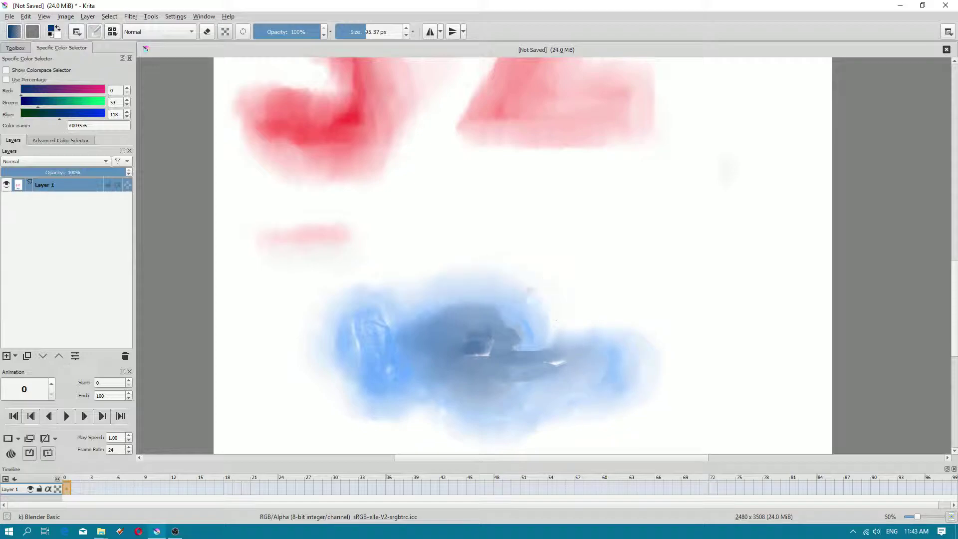
{"action": "scroll", "coordinate": [508, 316], "scroll_direction": "down", "scroll_amount": 3}
{"action": "scroll", "coordinate": [545, 318], "scroll_direction": "up", "scroll_amount": 3}
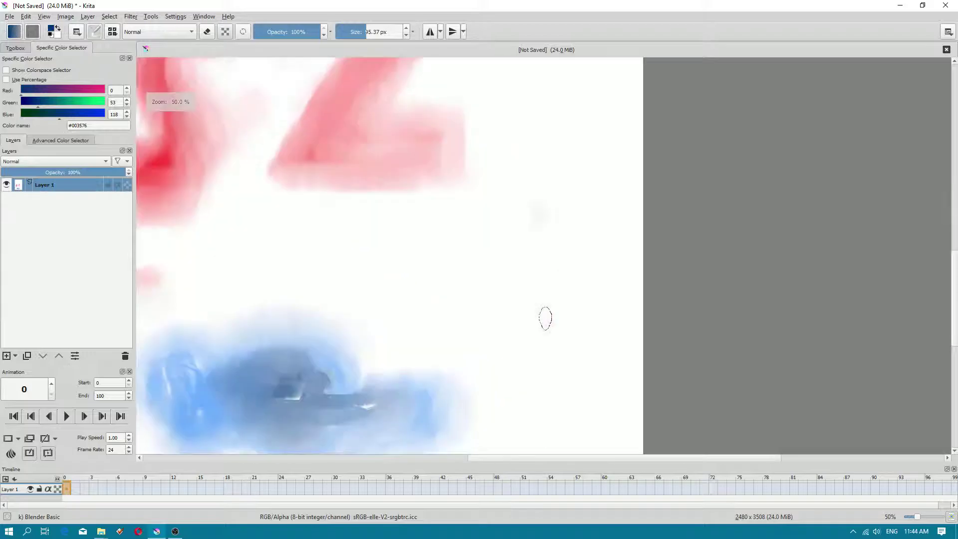
{"action": "scroll", "coordinate": [546, 319], "scroll_direction": "down", "scroll_amount": 3}
{"action": "scroll", "coordinate": [369, 352], "scroll_direction": "up", "scroll_amount": 4}
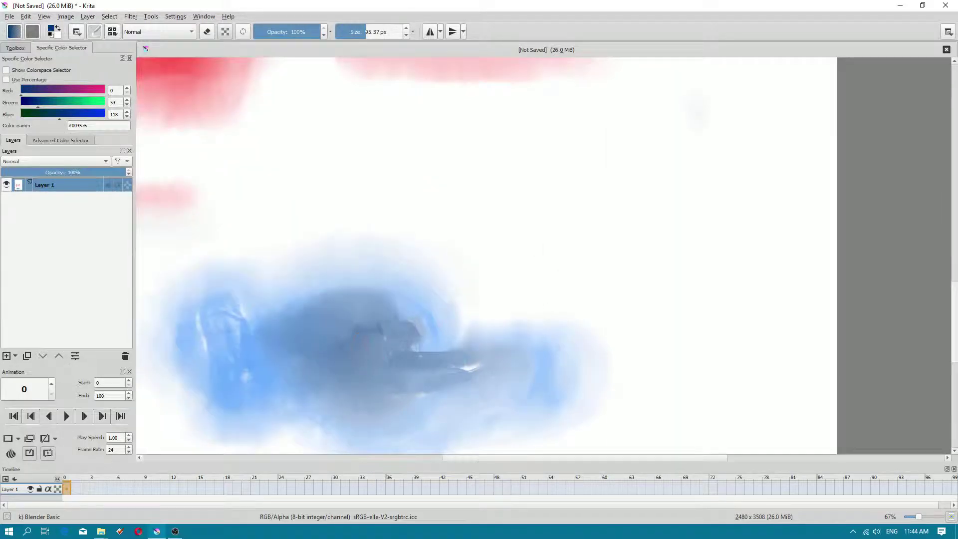
{"action": "left_click_drag", "start_coordinate": [419, 375], "coordinate": [394, 350]}
Check Krita's version 4.1.7.101 under Help > About Krita, close it, and show the pop-up palette.
{"action": "scroll", "coordinate": [278, 129], "scroll_direction": "down", "scroll_amount": 3}
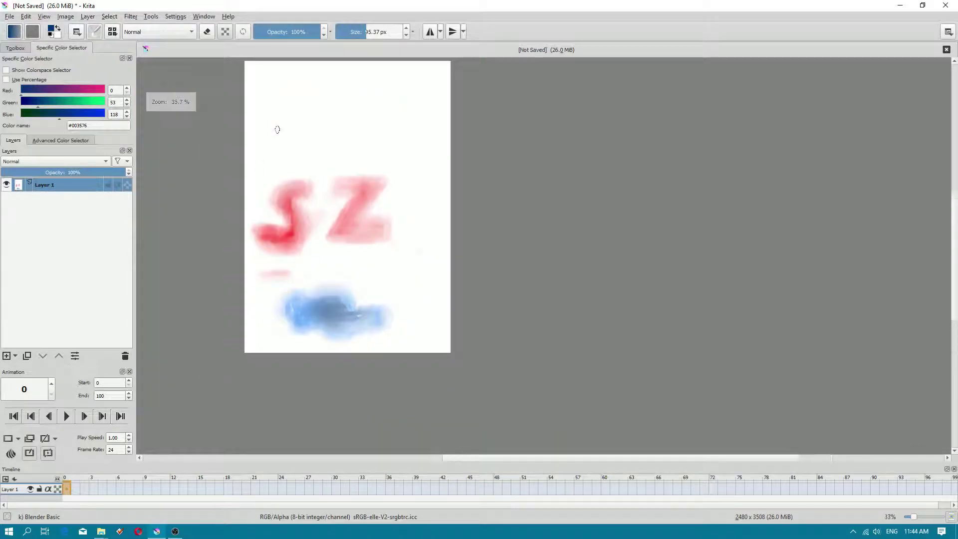
{"action": "scroll", "coordinate": [277, 130], "scroll_direction": "up", "scroll_amount": 3}
{"action": "left_click", "coordinate": [229, 16]}
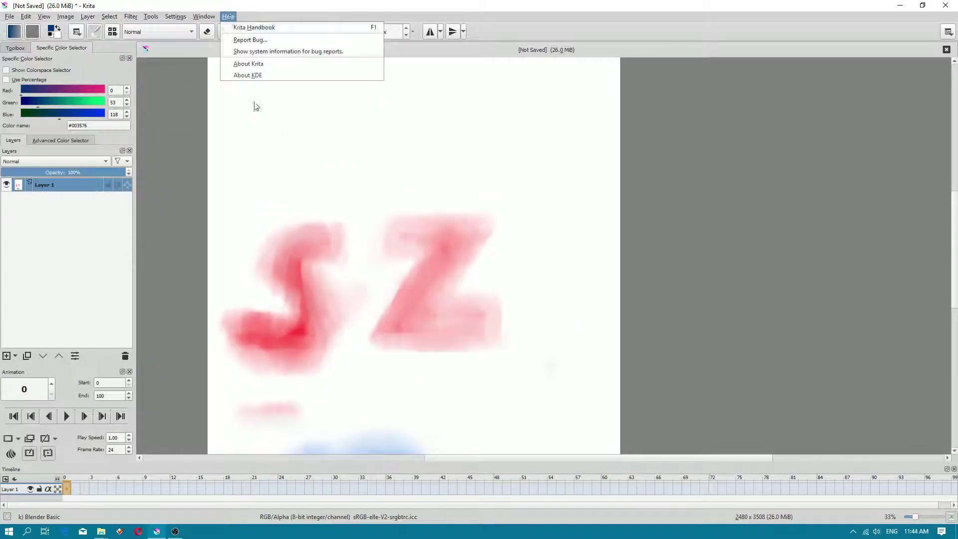
{"action": "left_click", "coordinate": [260, 65]}
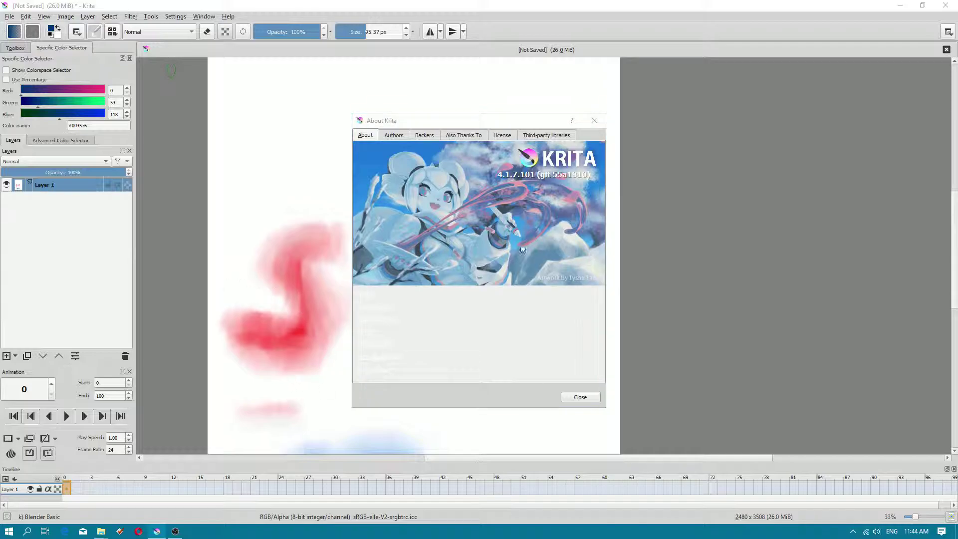
{"action": "left_click", "coordinate": [594, 121]}
{"action": "right_click", "coordinate": [284, 163]}
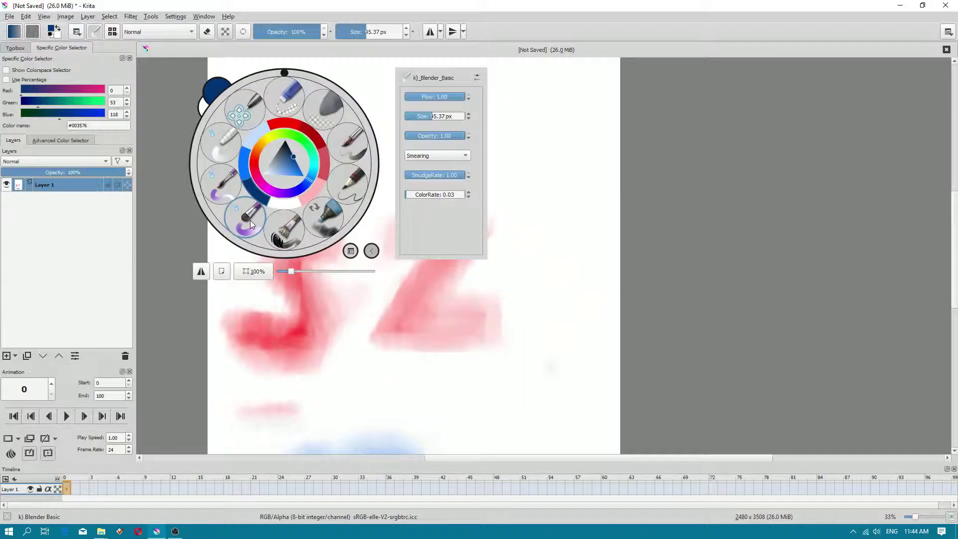
Switch the brush preset chooser to Thumbnails view, then dismiss the chooser and pop-up palette.
{"action": "left_click", "coordinate": [94, 31]}
{"action": "left_click", "coordinate": [112, 31]}
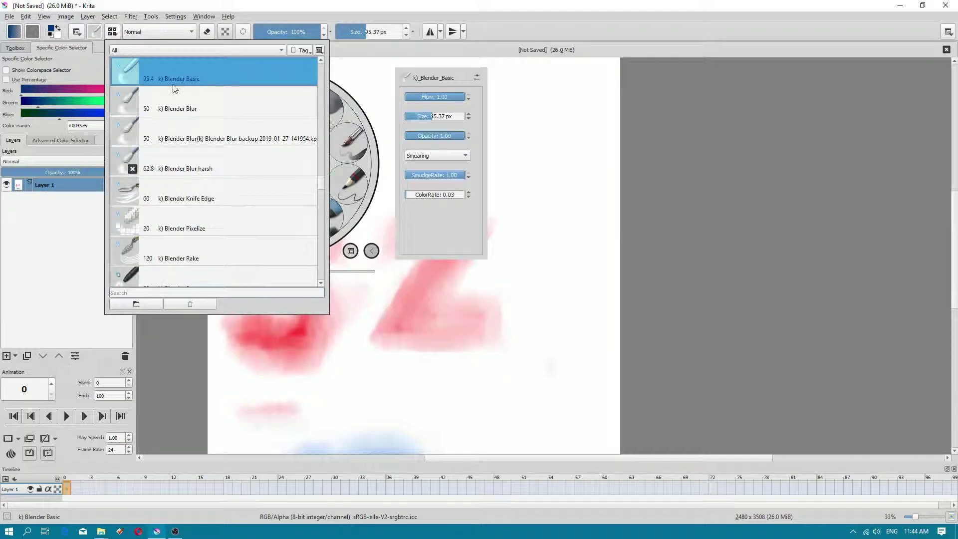
{"action": "left_click", "coordinate": [320, 50]}
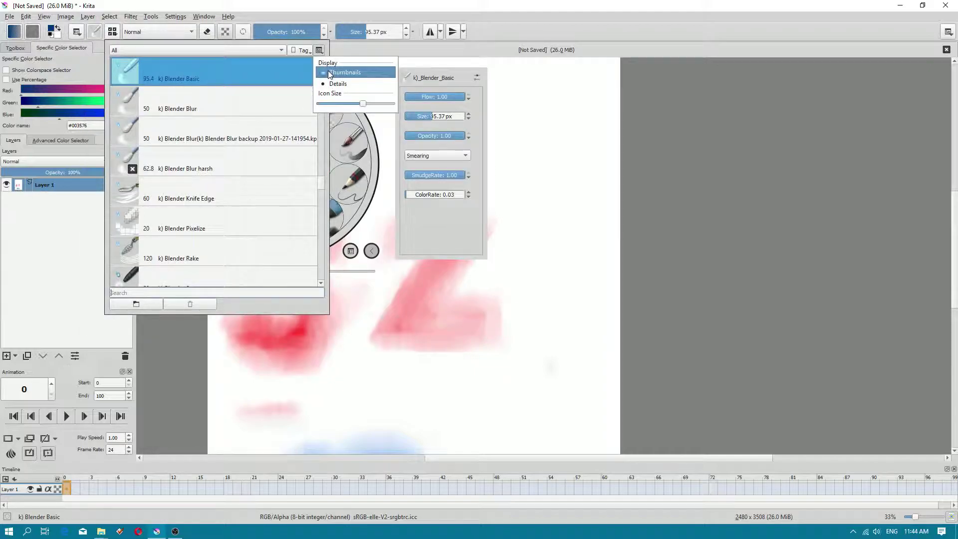
{"action": "left_click", "coordinate": [344, 70]}
{"action": "left_click", "coordinate": [358, 262]}
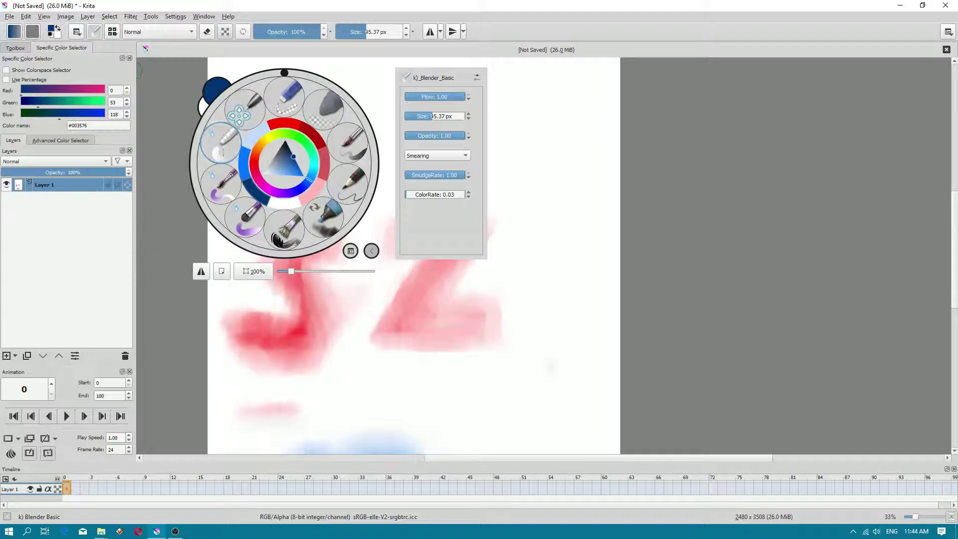
{"action": "left_click", "coordinate": [231, 154]}
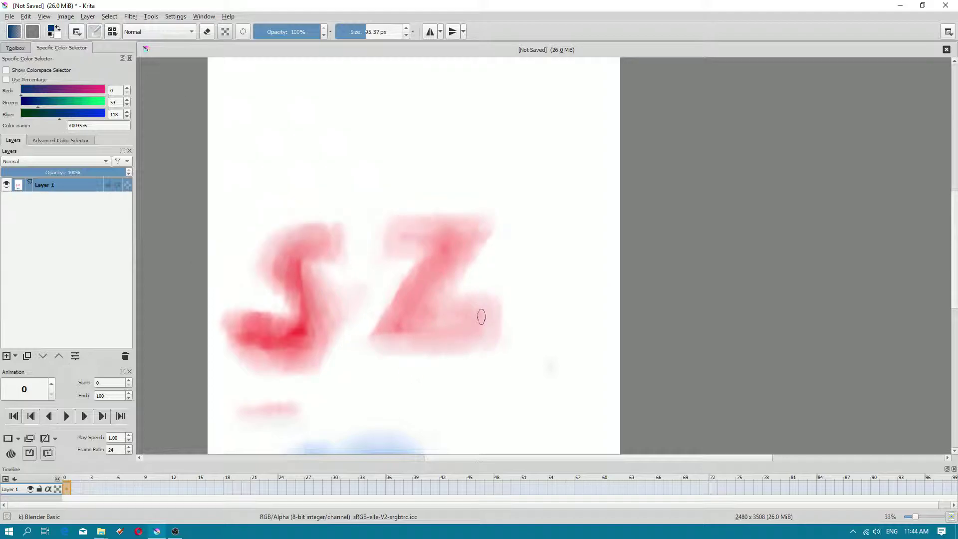
{"action": "right_click", "coordinate": [306, 182]}
{"action": "left_click", "coordinate": [596, 337]}
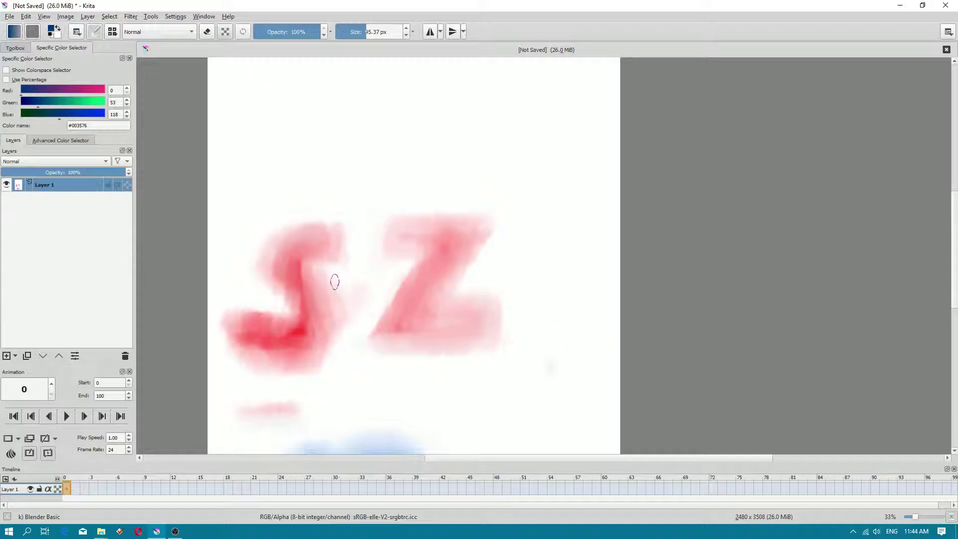